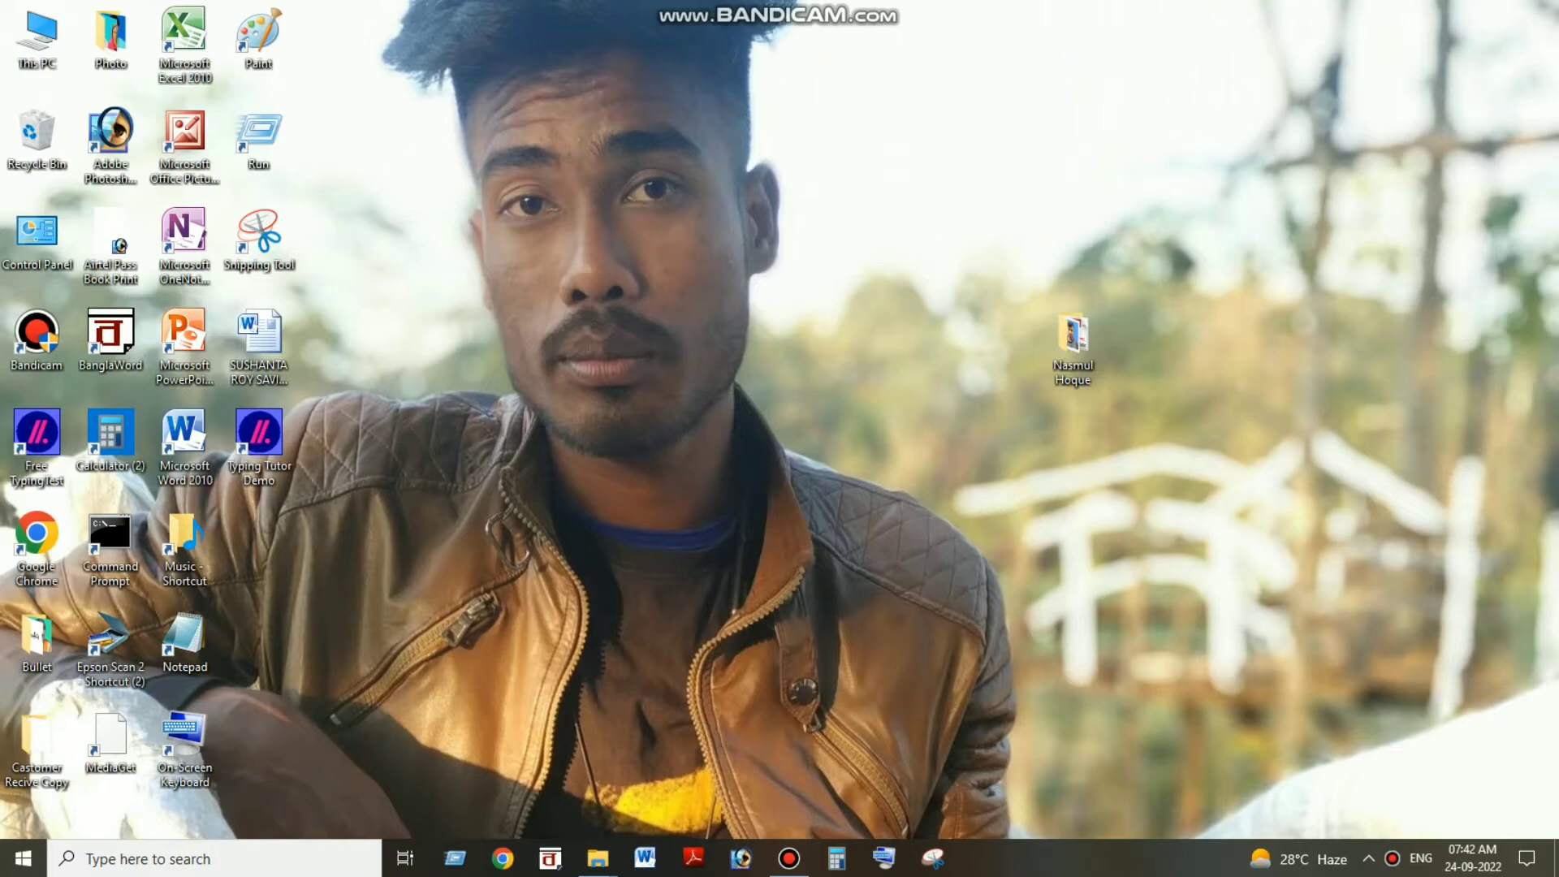
- Open Google Chrome, search Google for "rd service", and open the Morpho Sensor RD Service website from the results
left_click(503, 858)
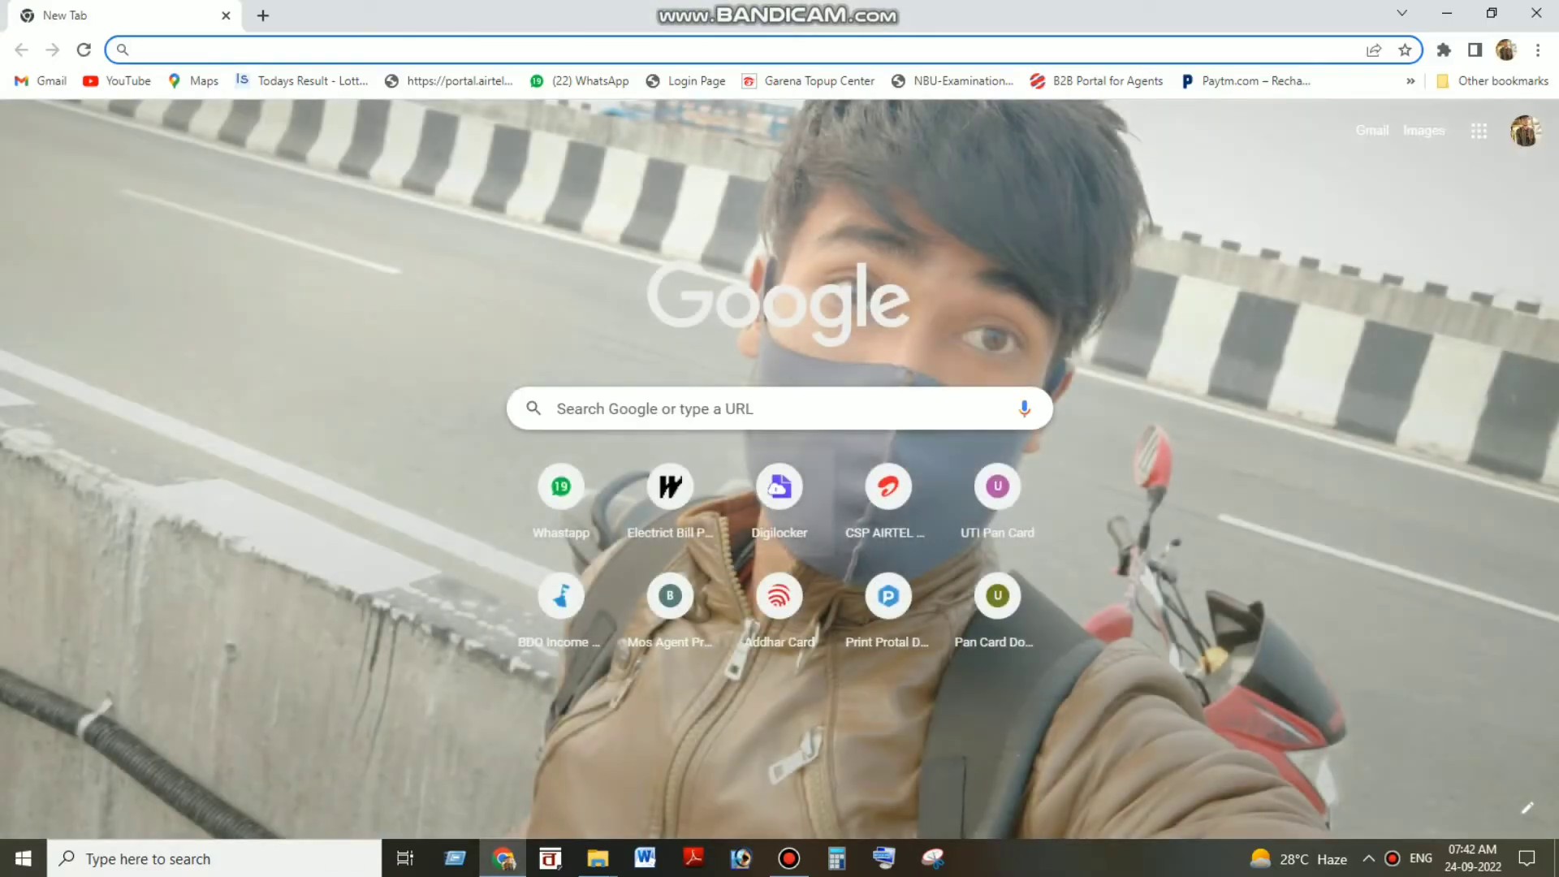
left_click(584, 414)
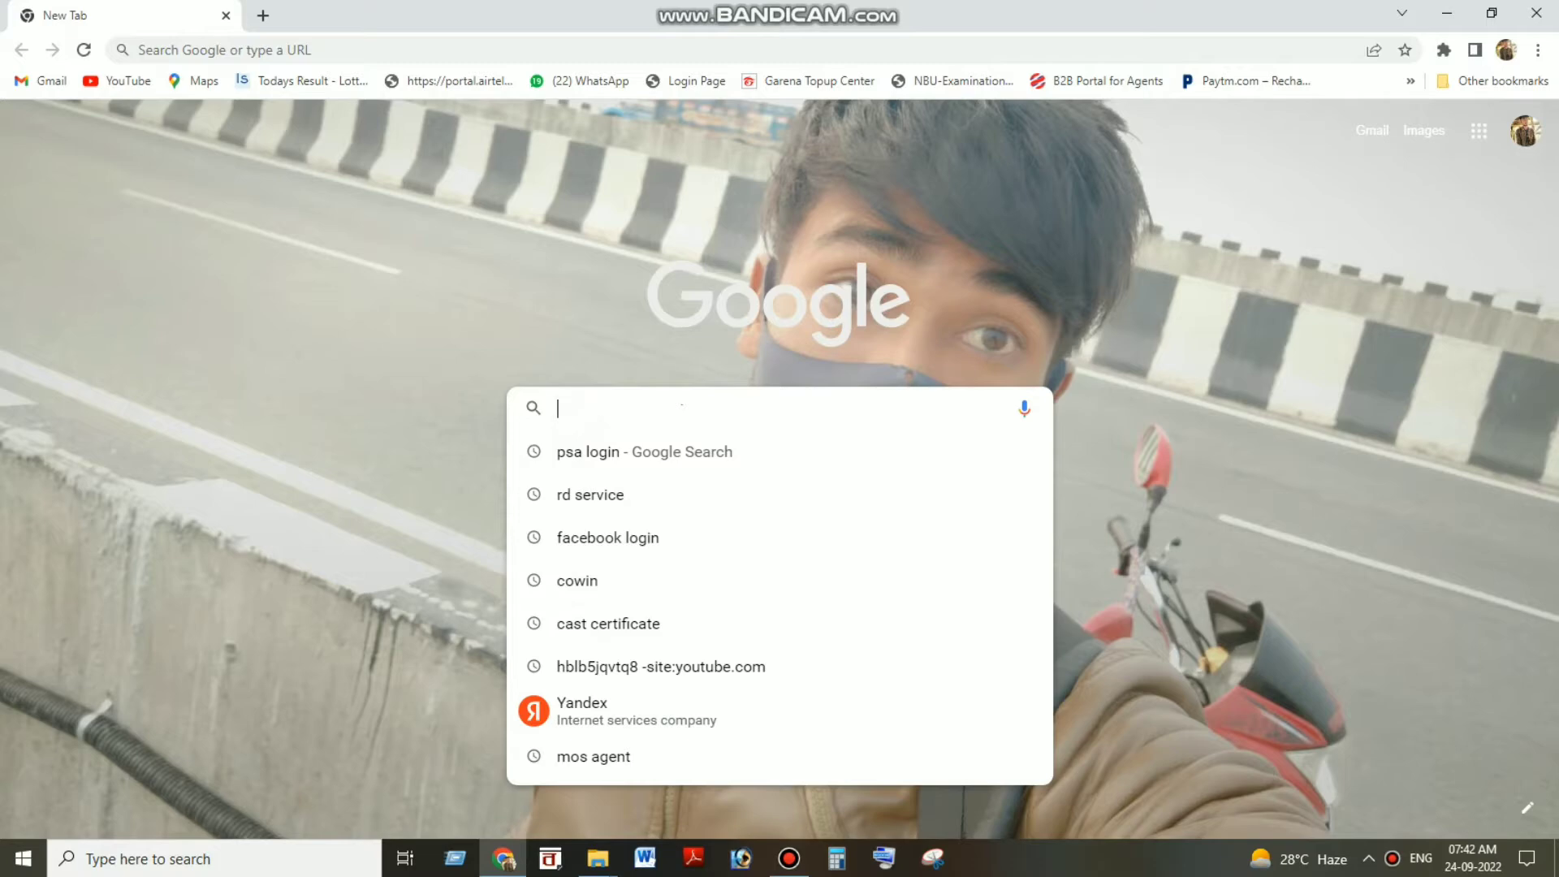
type("rd service")
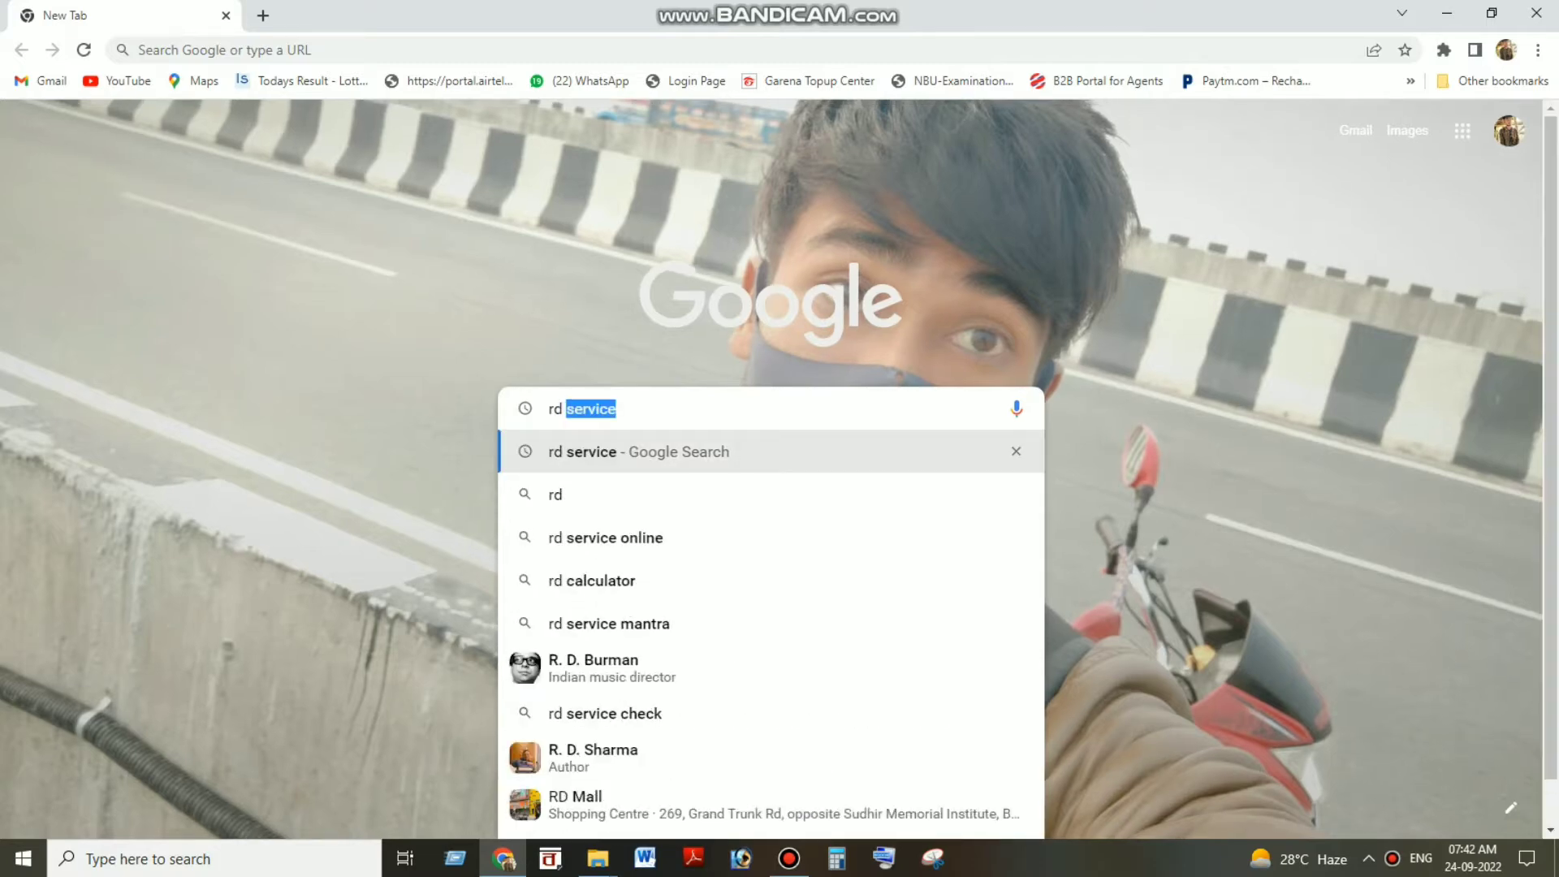
key("Right")
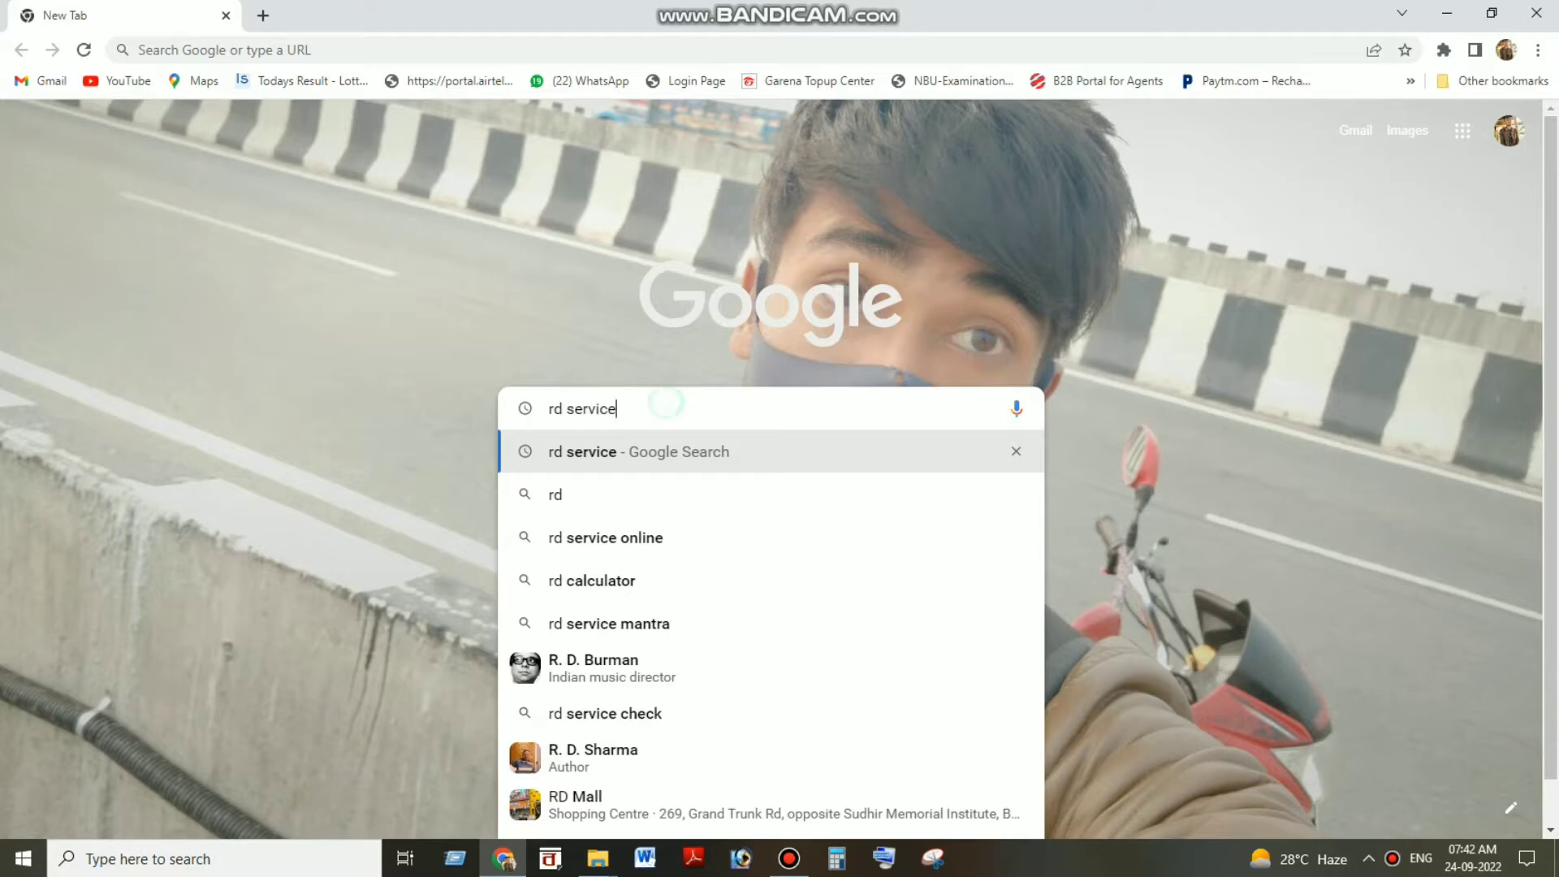
key("Return")
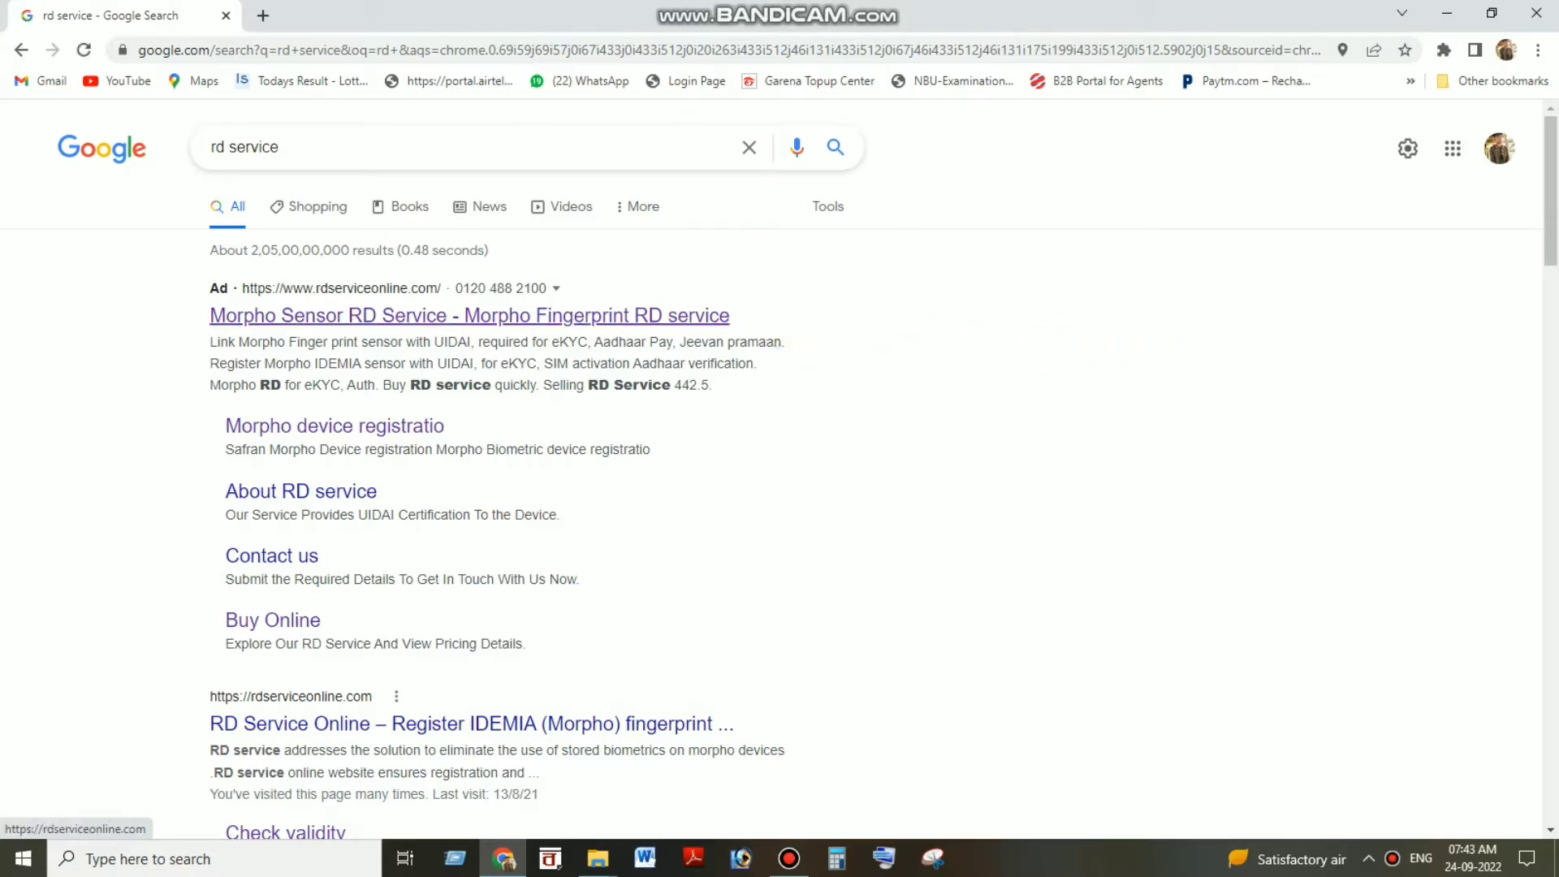
left_click(459, 323)
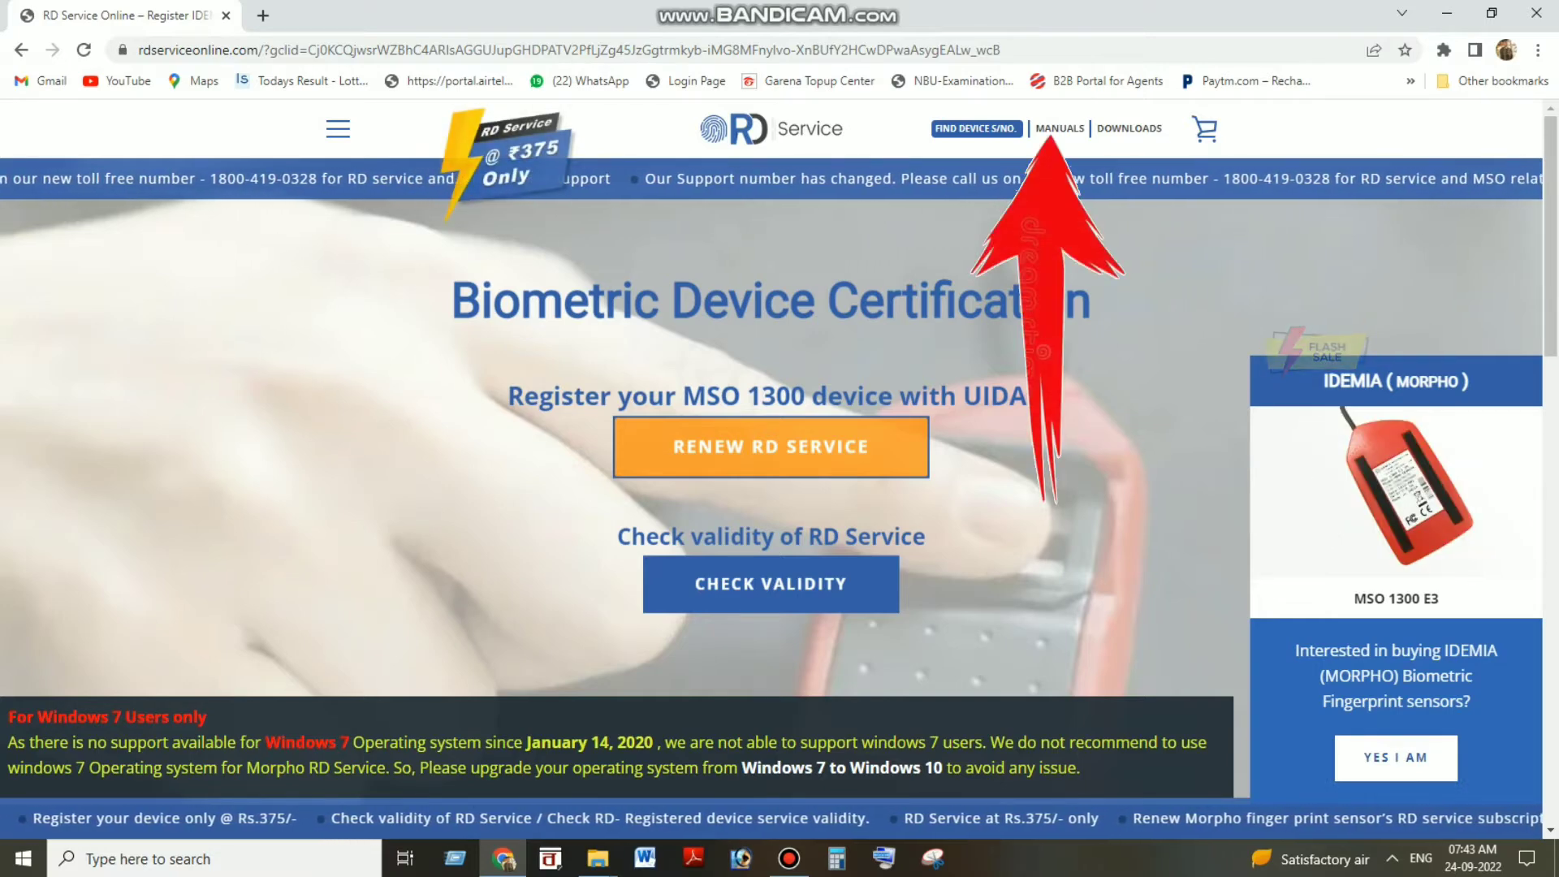
- Download the Windows (http) RD Service driver and open the downloaded zip archive
mouse_move(1129, 129)
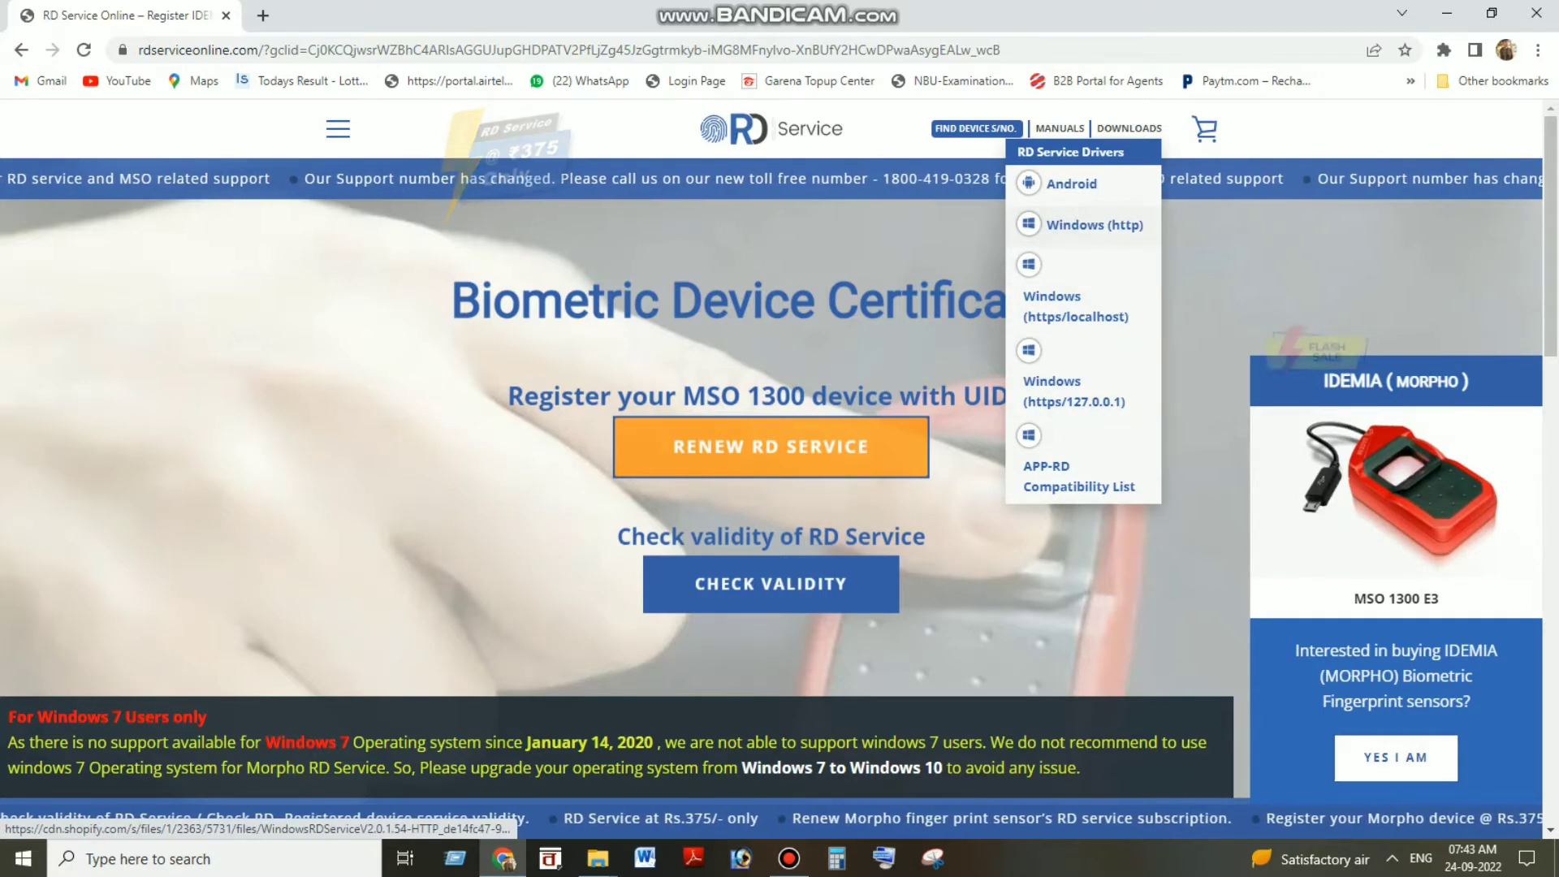
left_click(1094, 225)
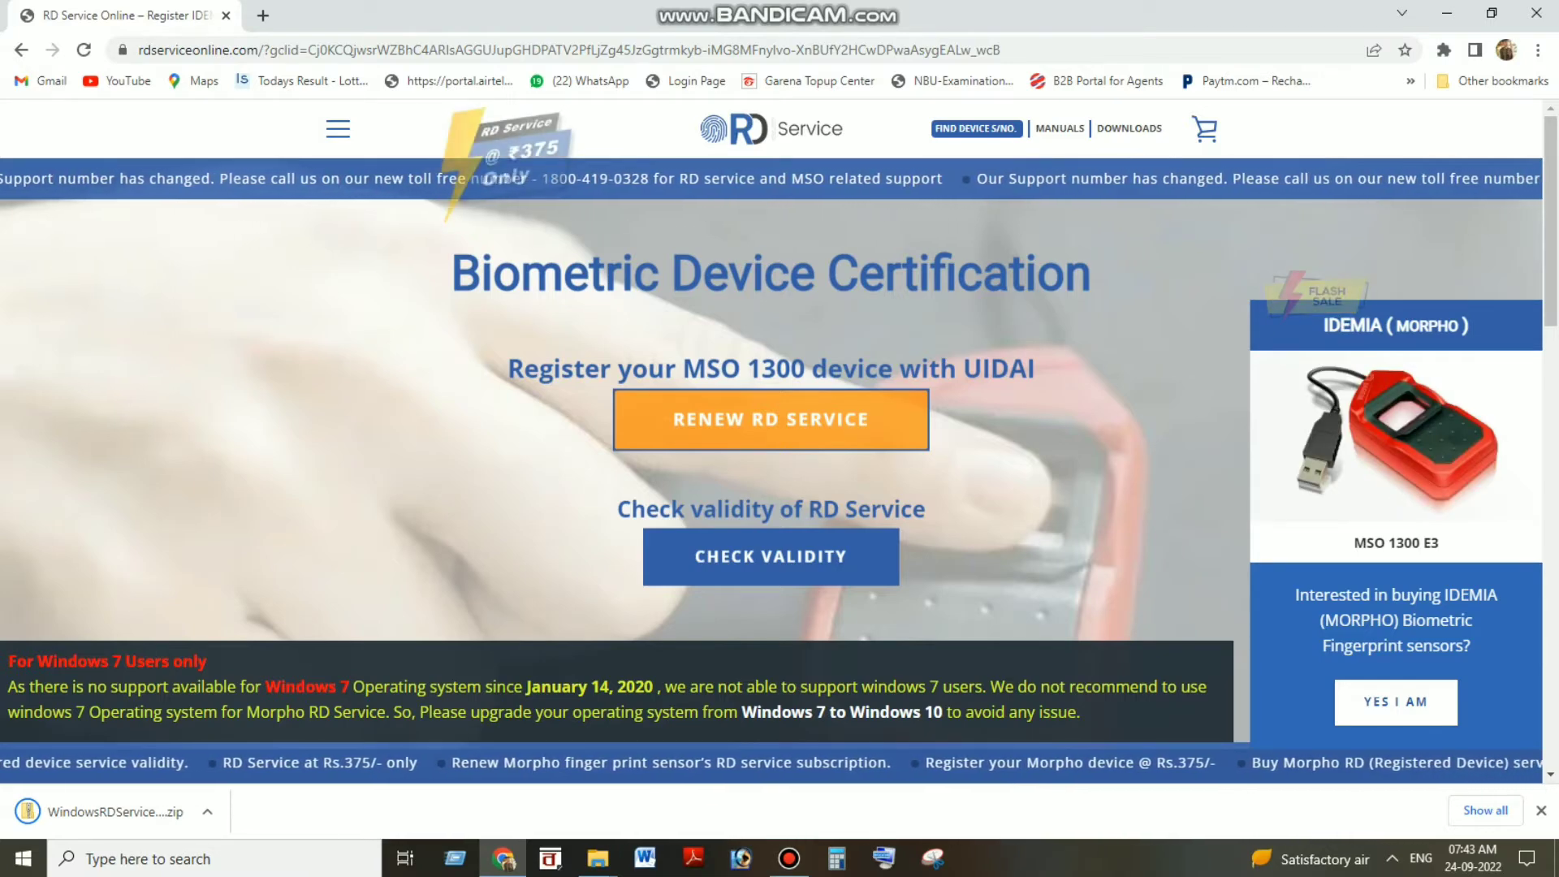
left_click(115, 812)
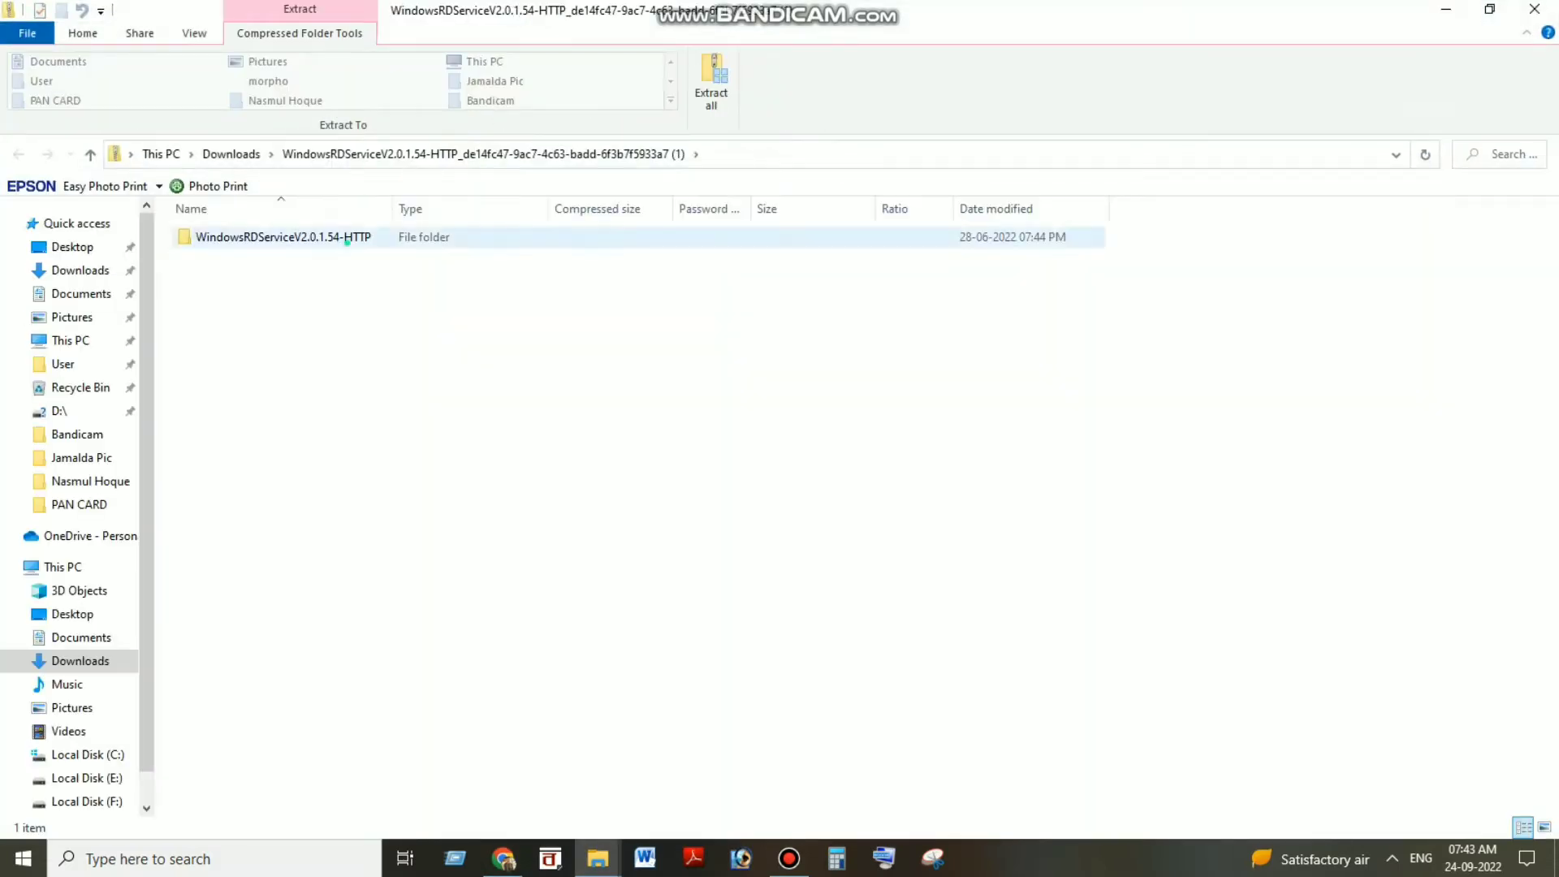
- Run WindowsRDService-HTTP from the WindowsRDServiceV2.0.1.54-HTTP folder without extracting, and finish setup with the option to restart the computer later
double_click(348, 237)
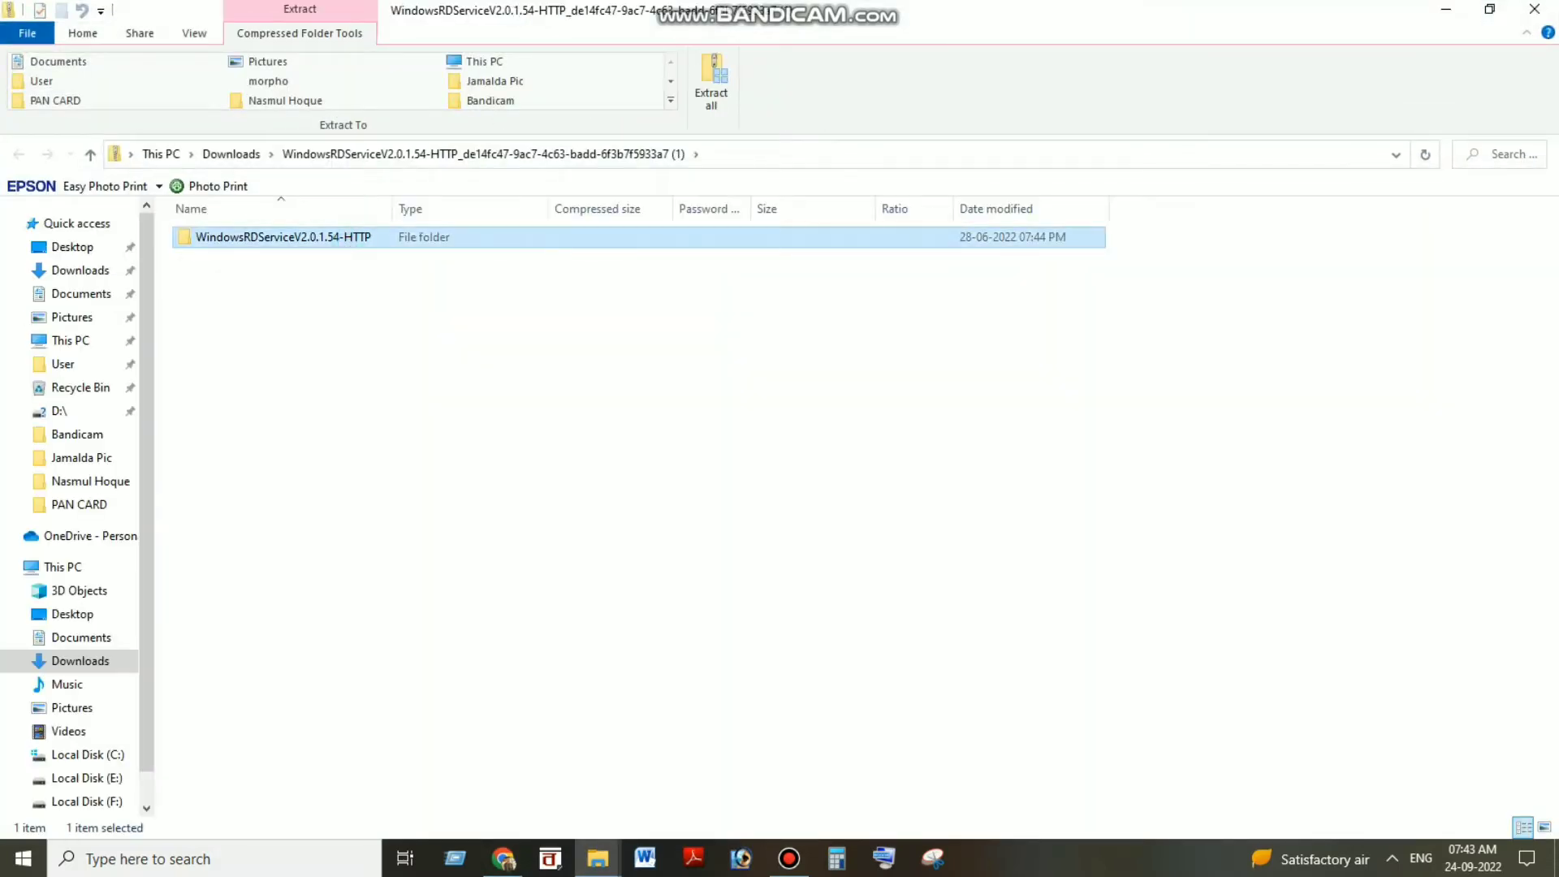
double_click(357, 236)
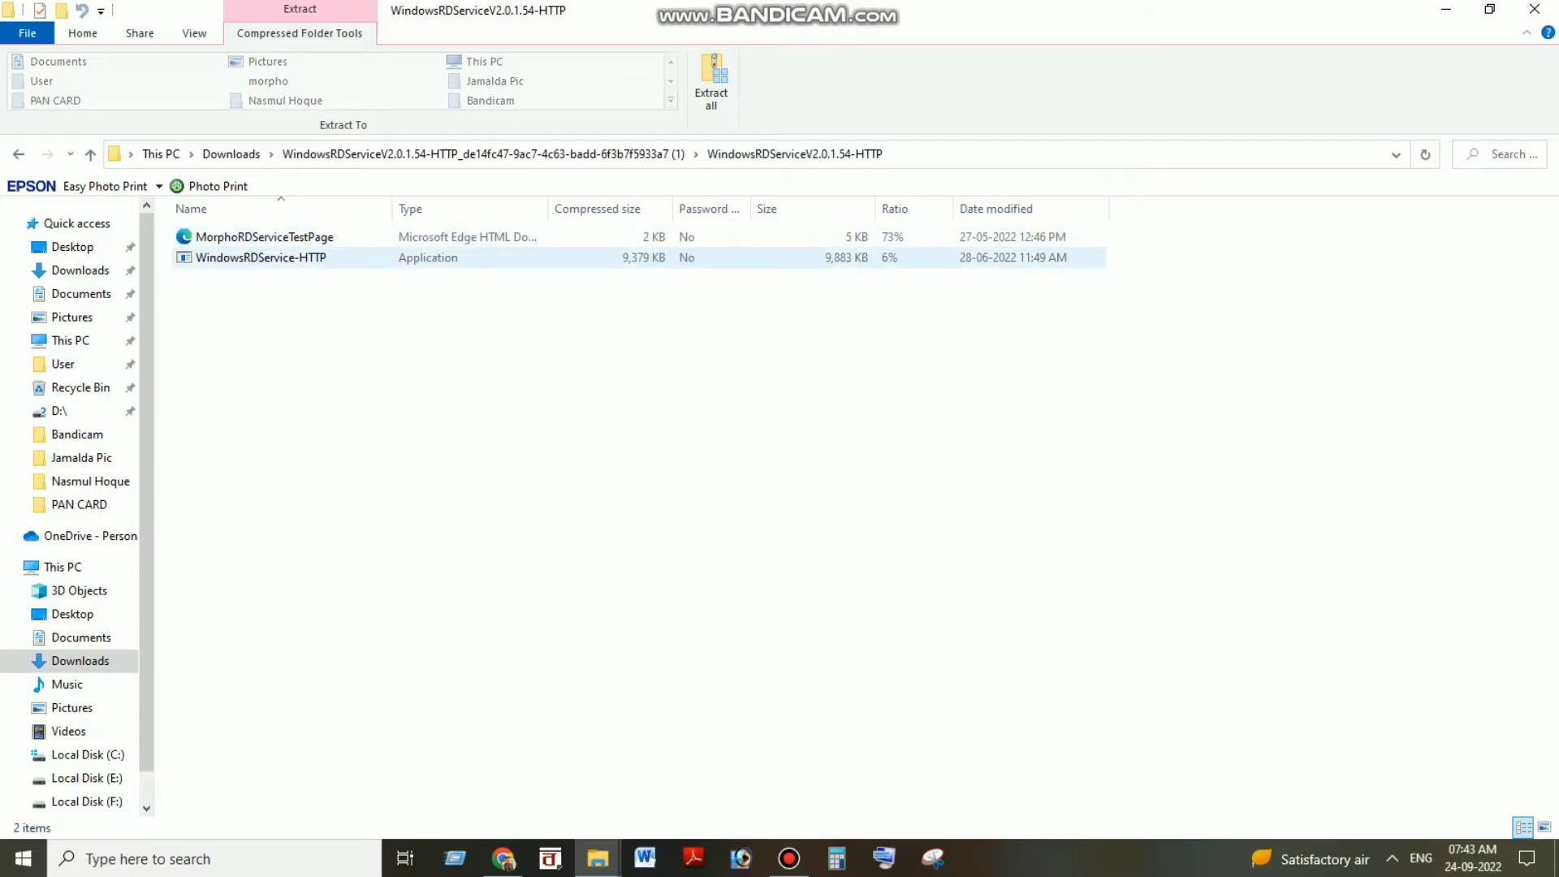
double_click(259, 258)
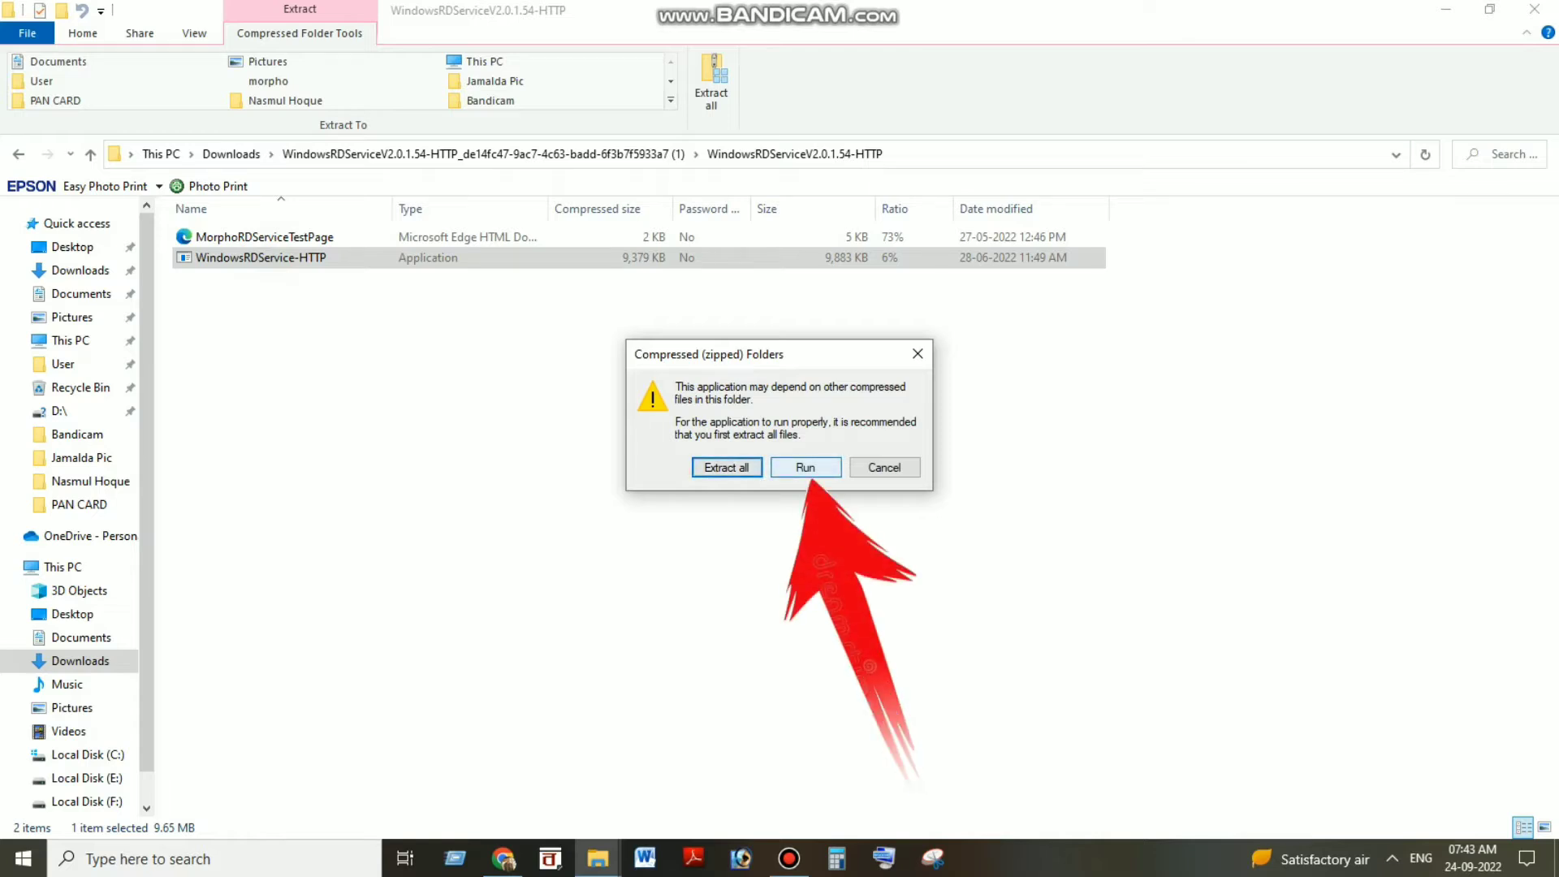
left_click(806, 467)
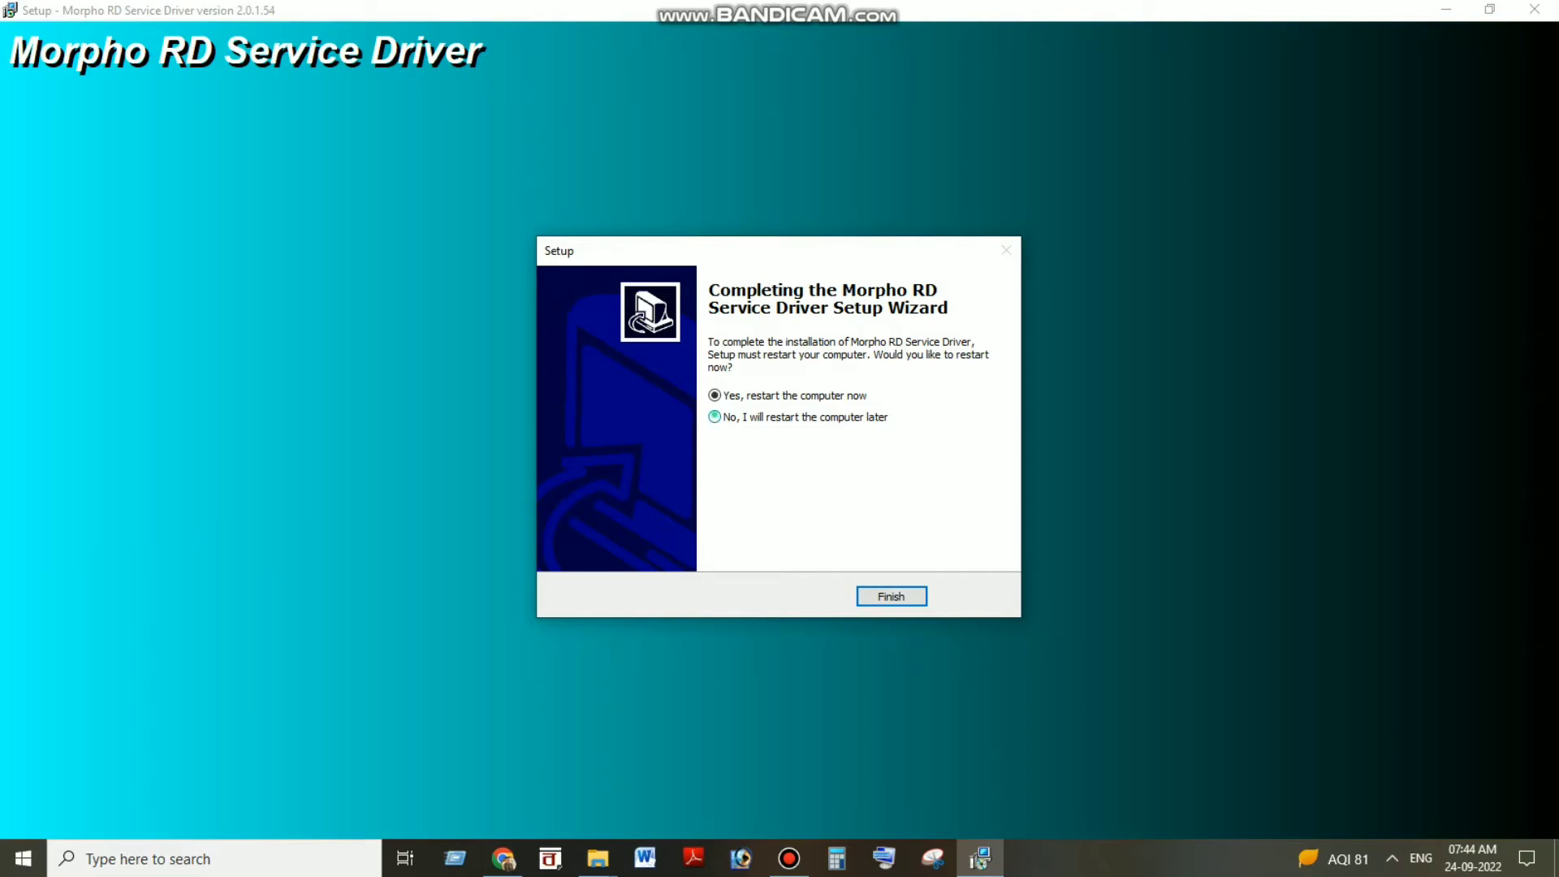
left_click(715, 417)
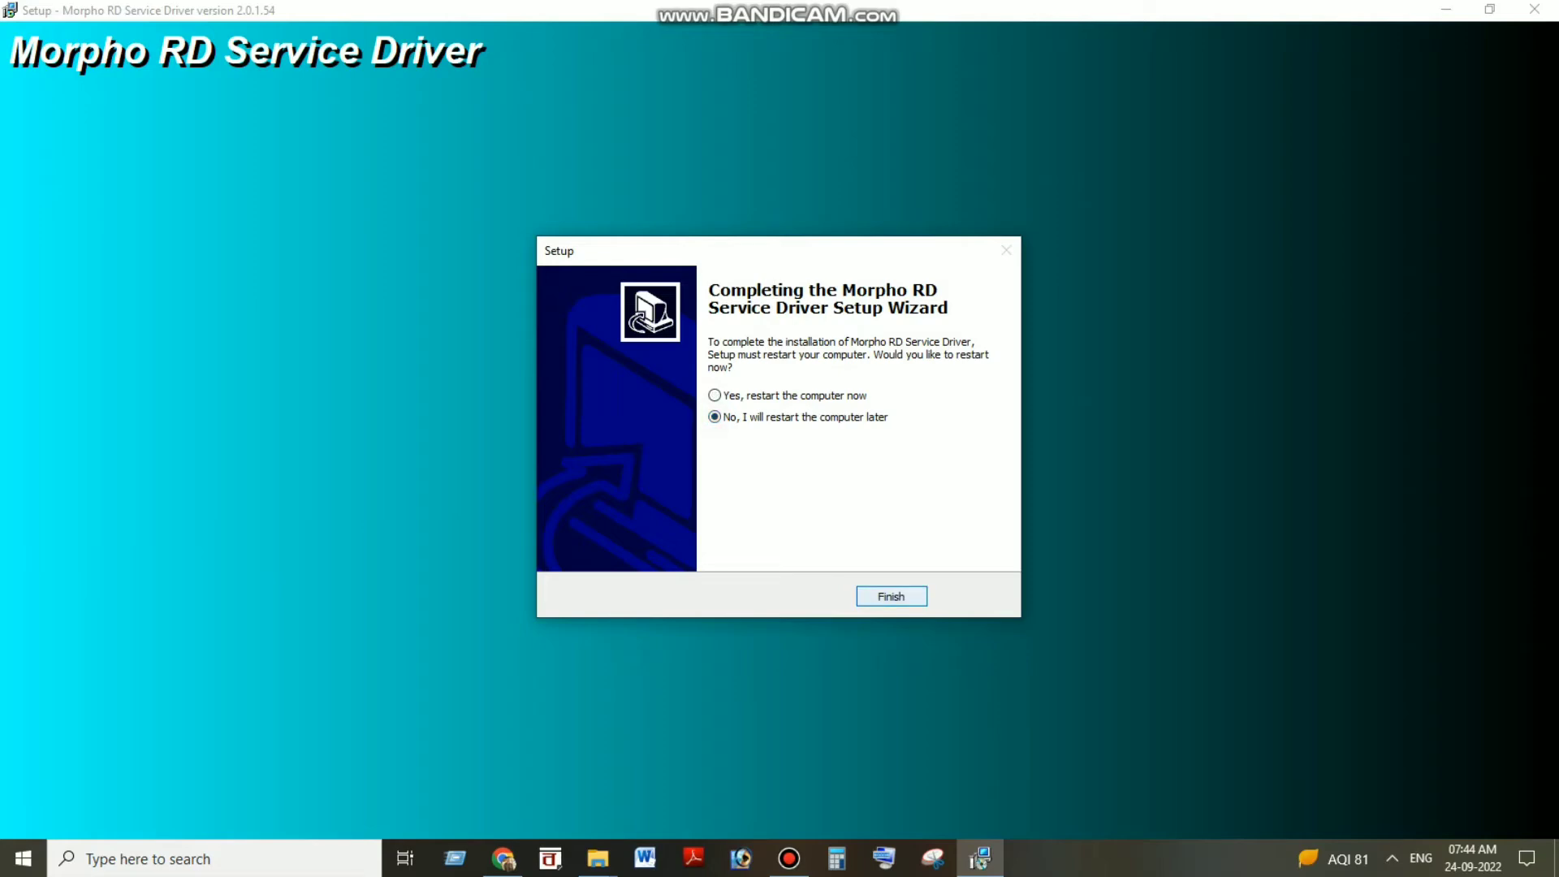
left_click(890, 596)
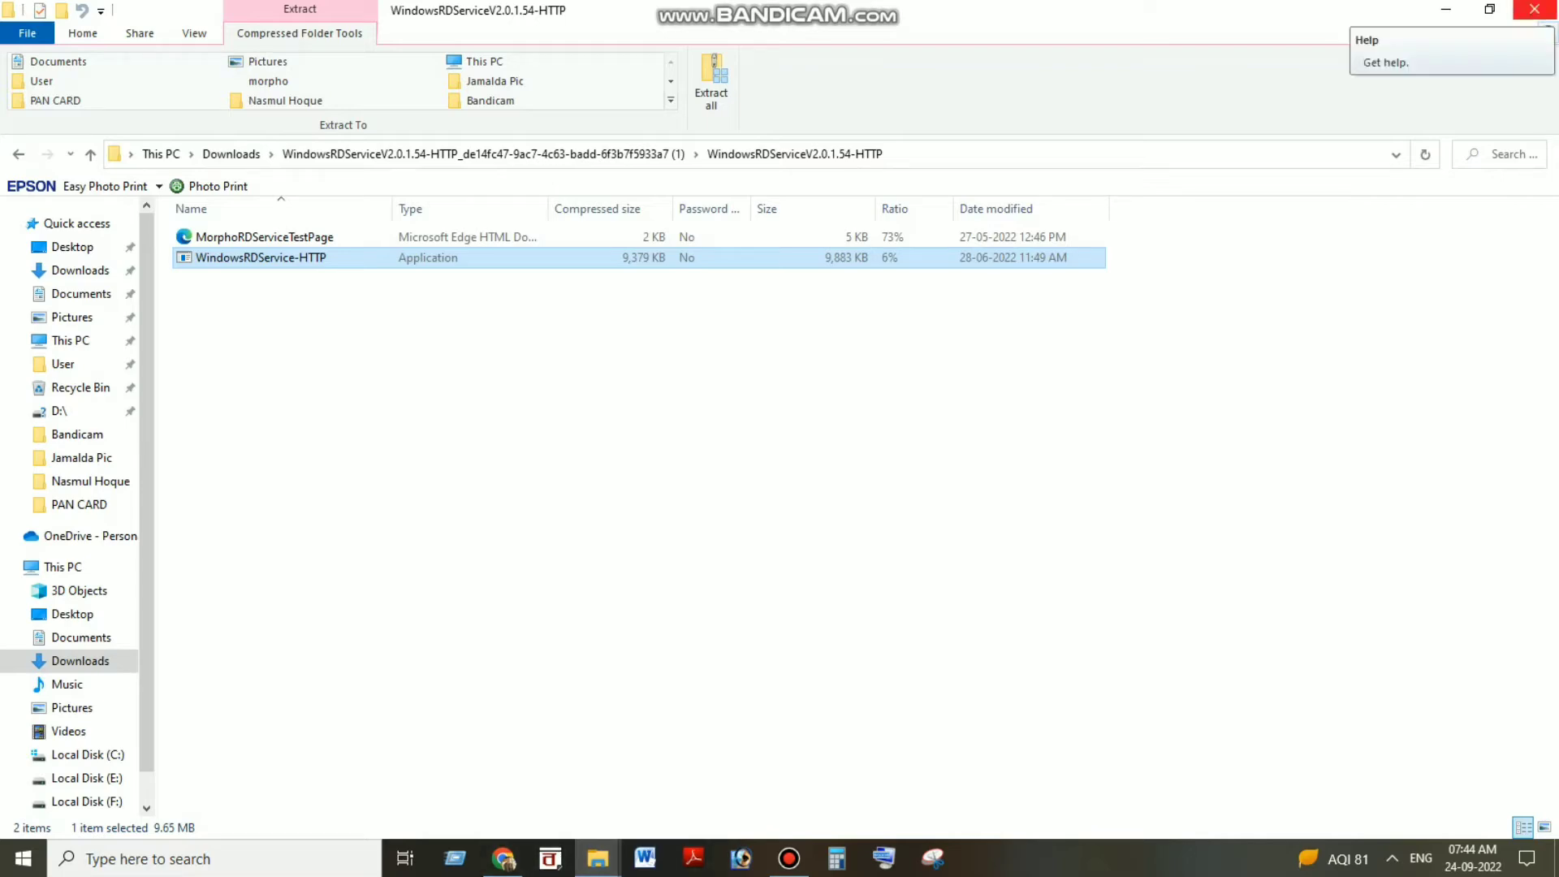
- Close the archive's folder window and the browser to return to the desktop
left_click(1534, 9)
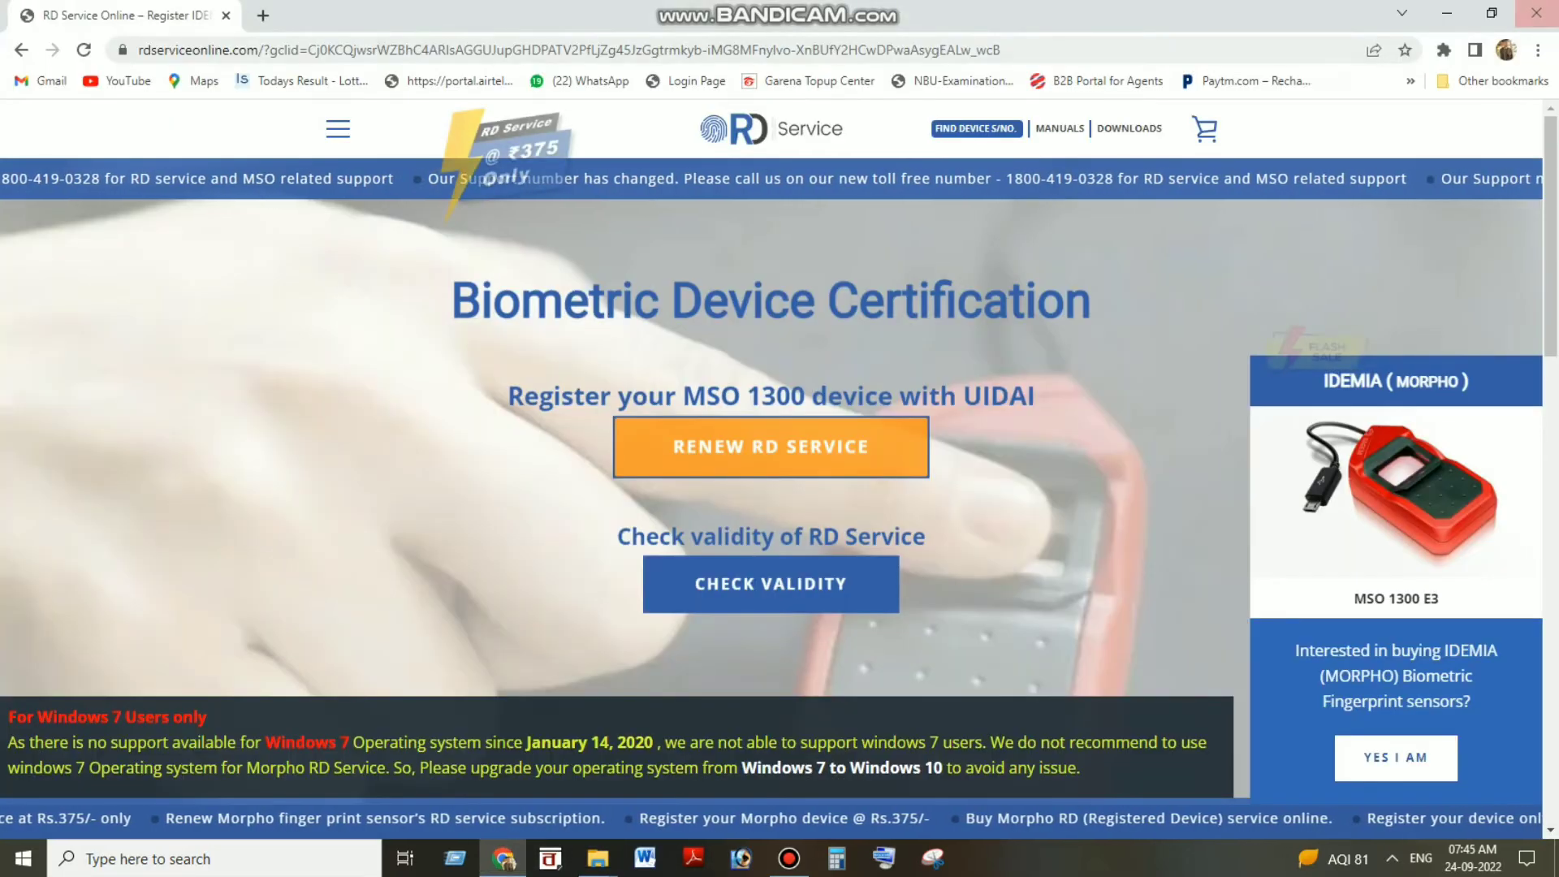
left_click(1535, 12)
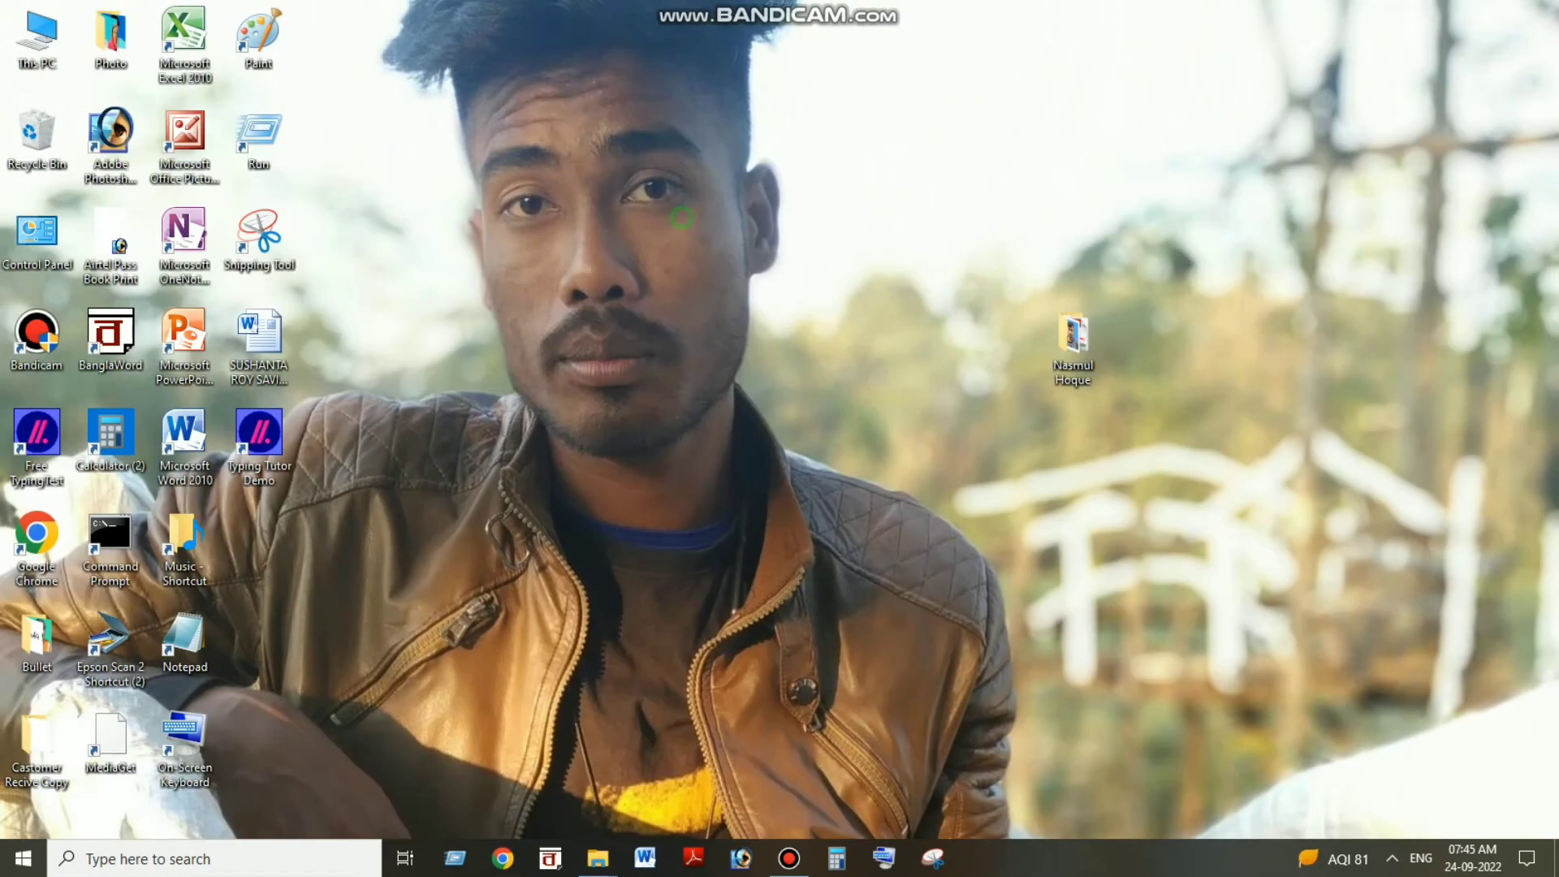
right_click(683, 218)
left_click(715, 276)
right_click(653, 269)
left_click(690, 326)
- Open the MorphoRdServiceL0Soft folder on Local Disk (C:) and copy its path, C:\MorphoRdServiceL0Soft
double_click(37, 37)
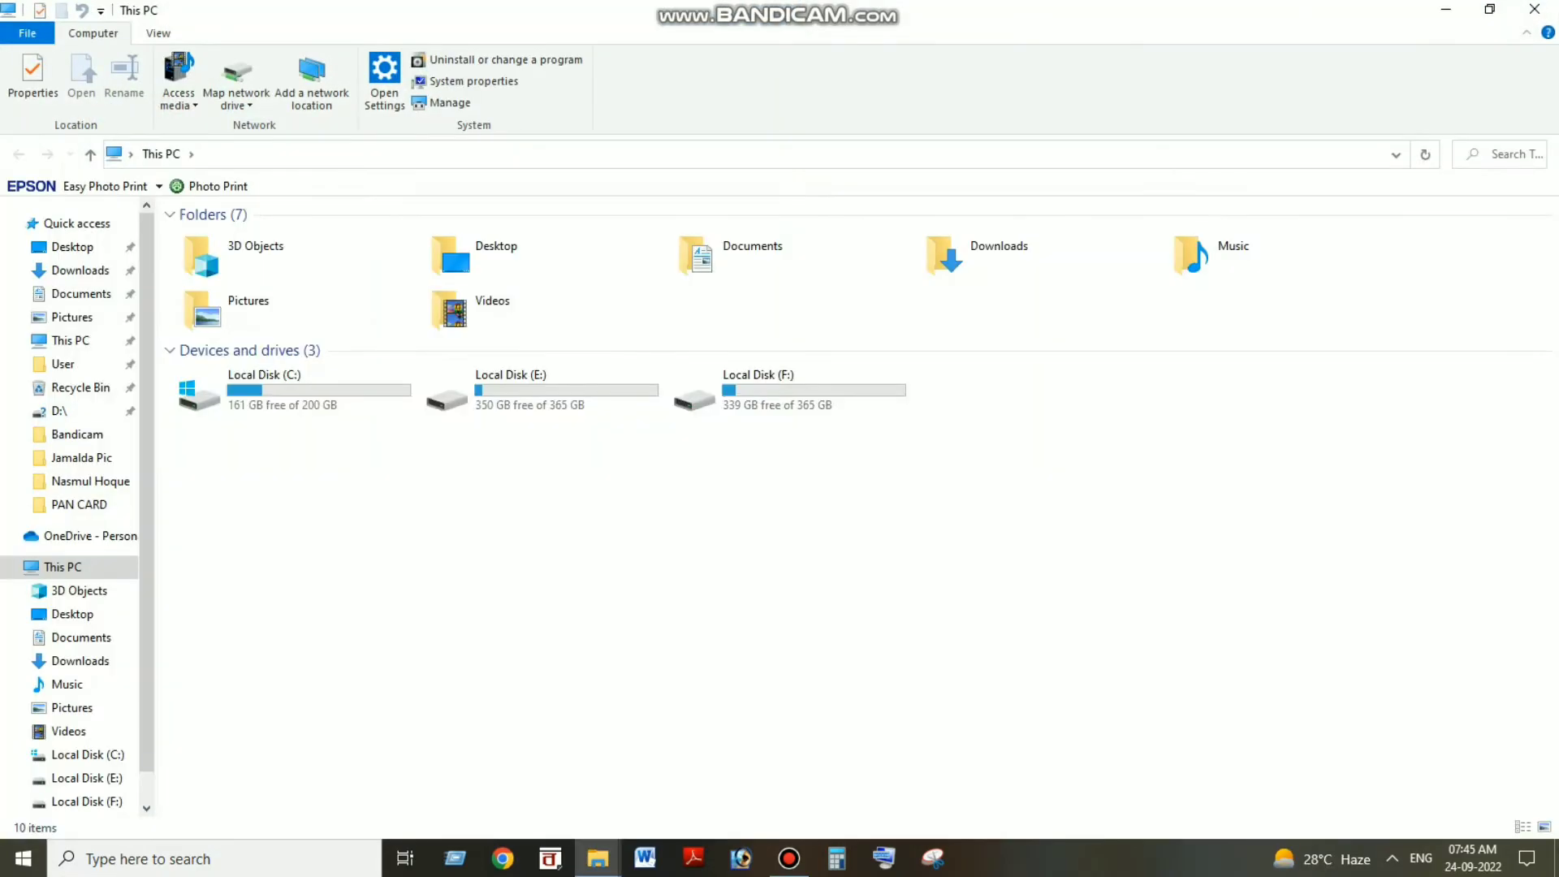
double_click(292, 390)
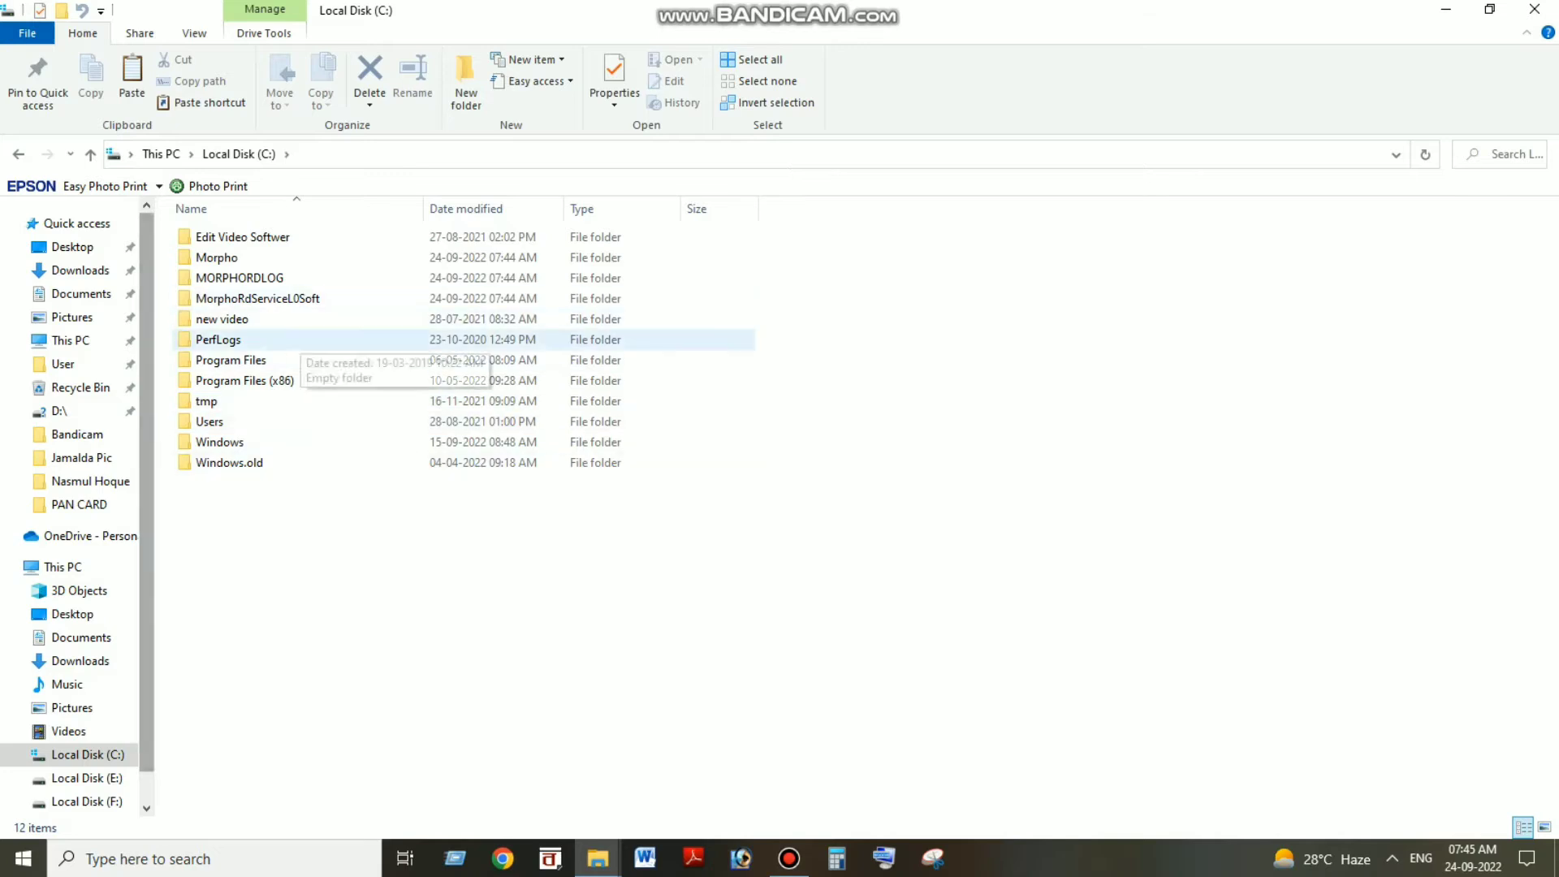
double_click(257, 298)
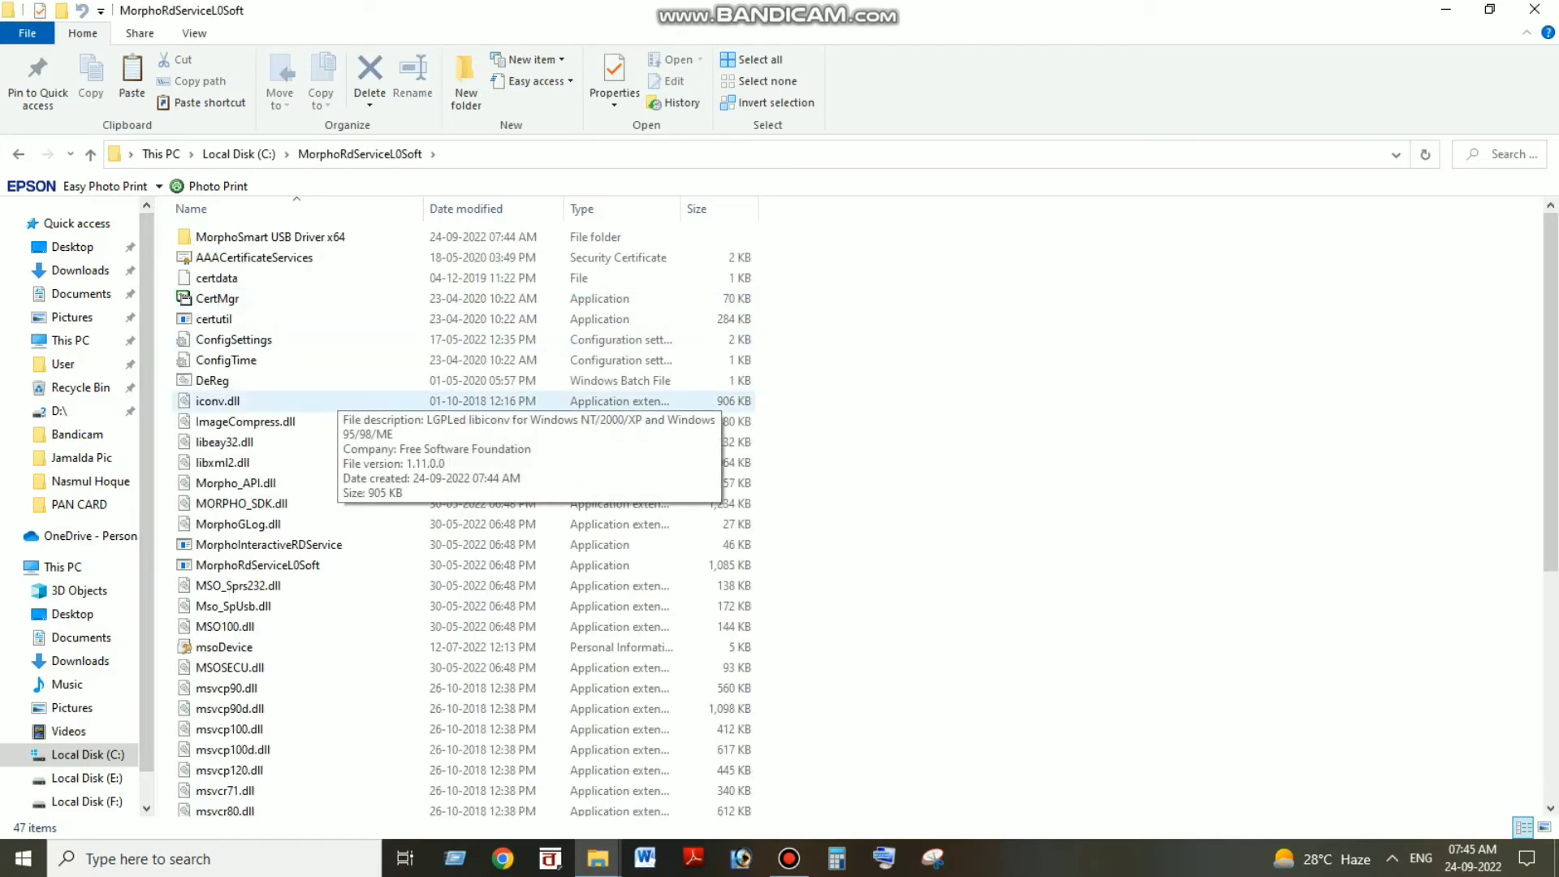
key("ctrl+a")
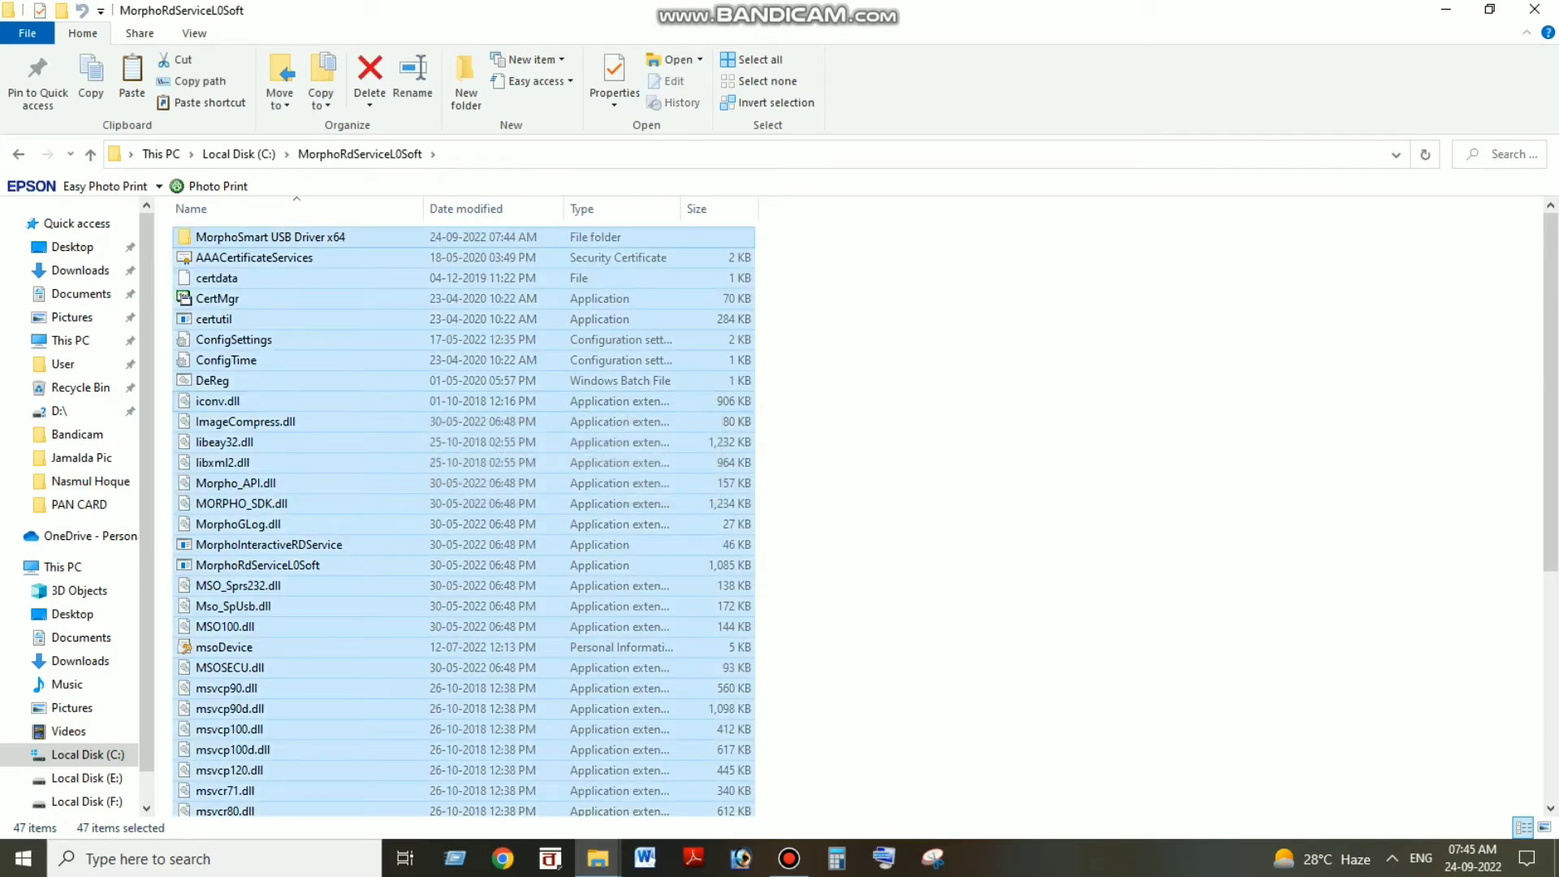
left_click(610, 154)
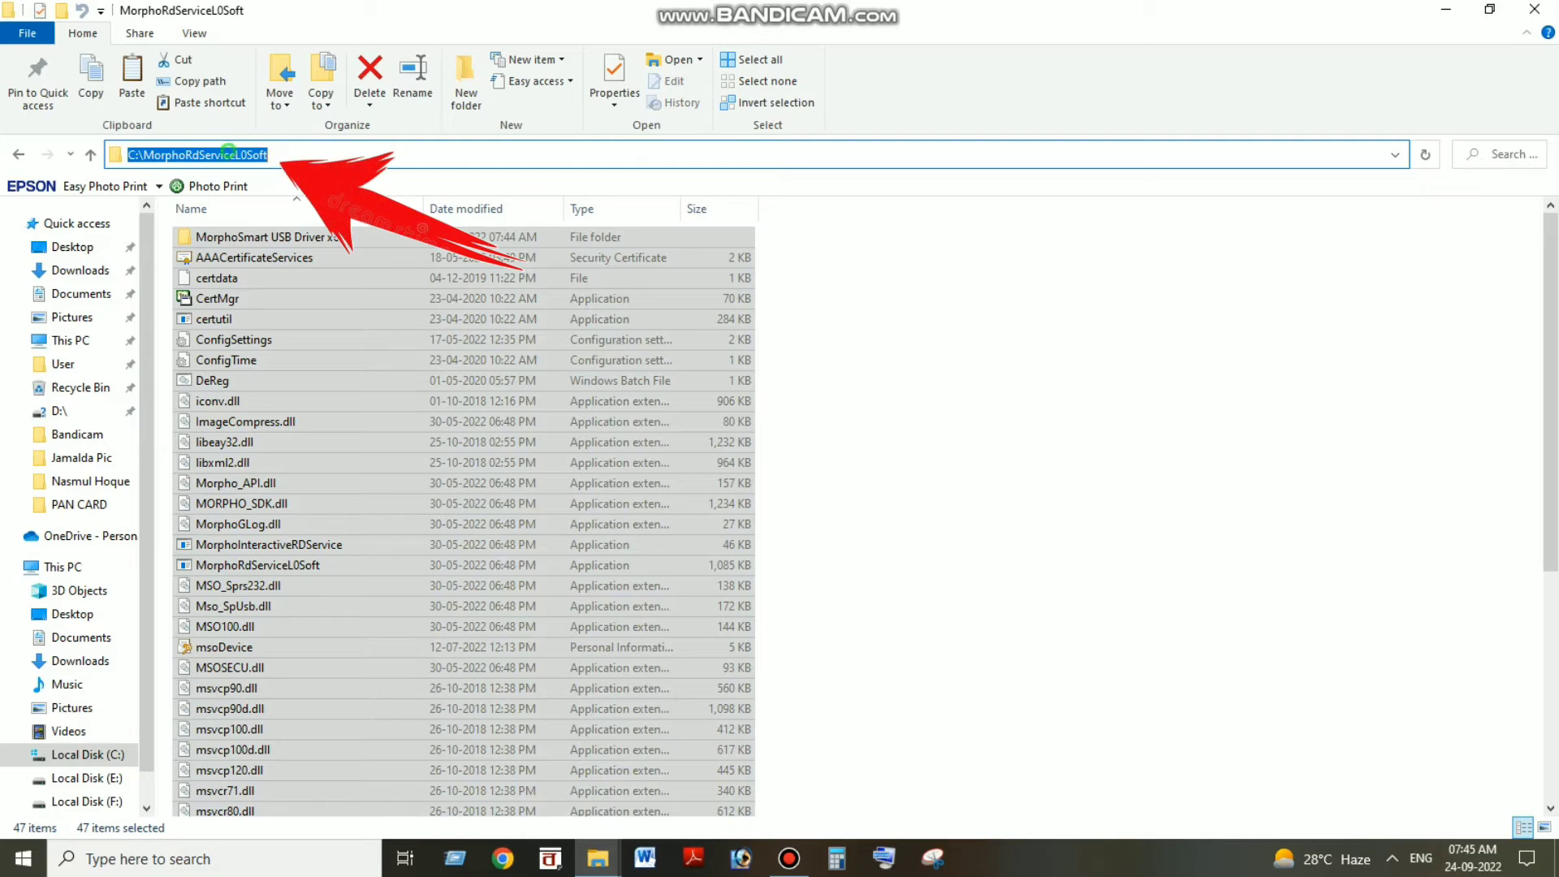
right_click(230, 152)
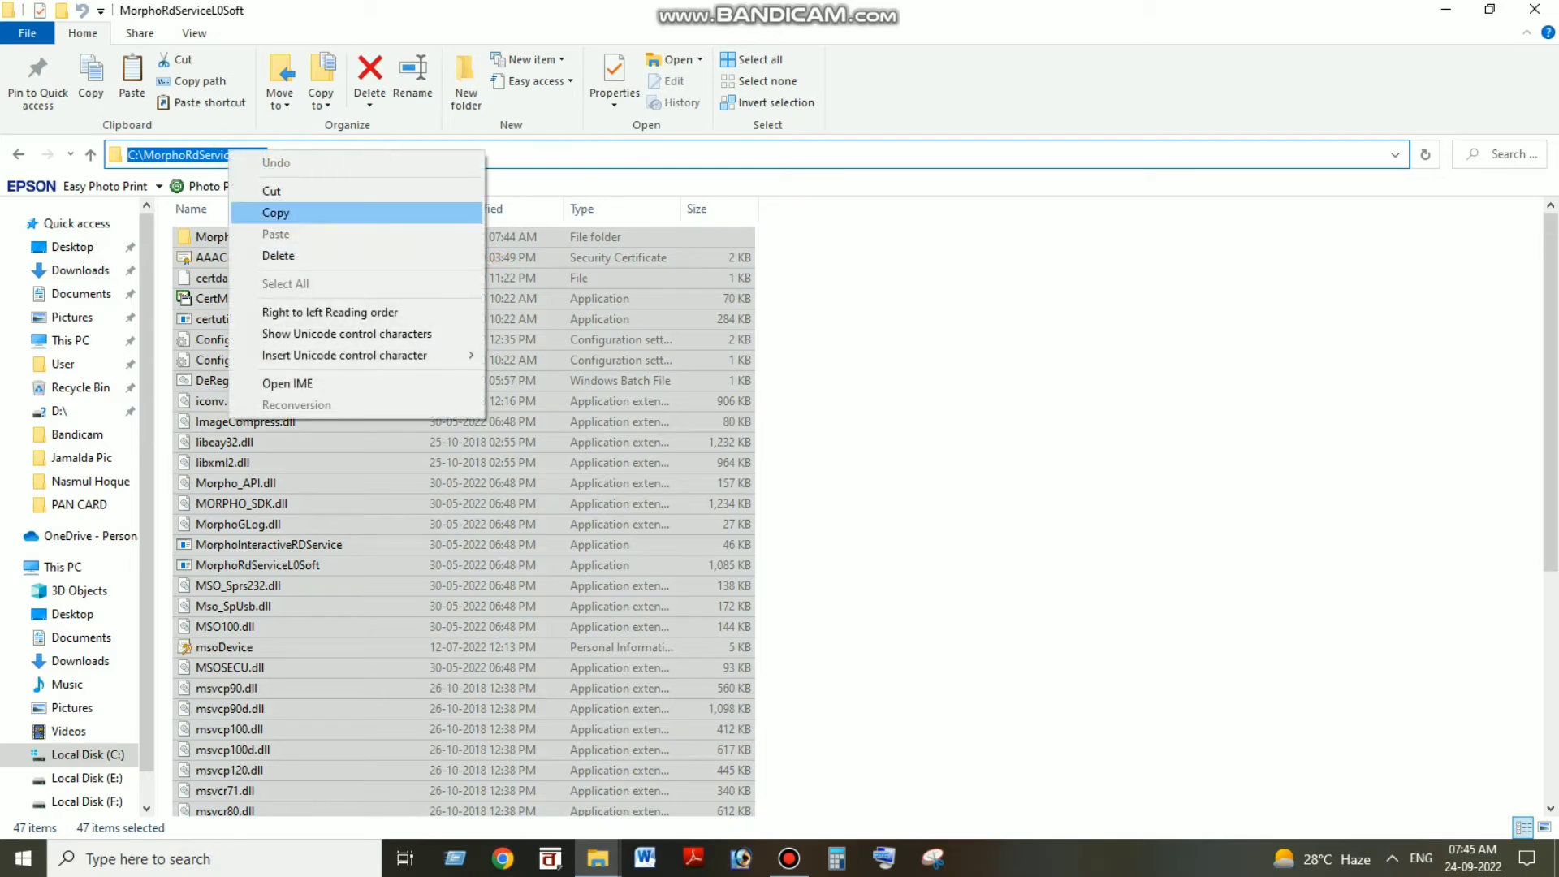
left_click(276, 212)
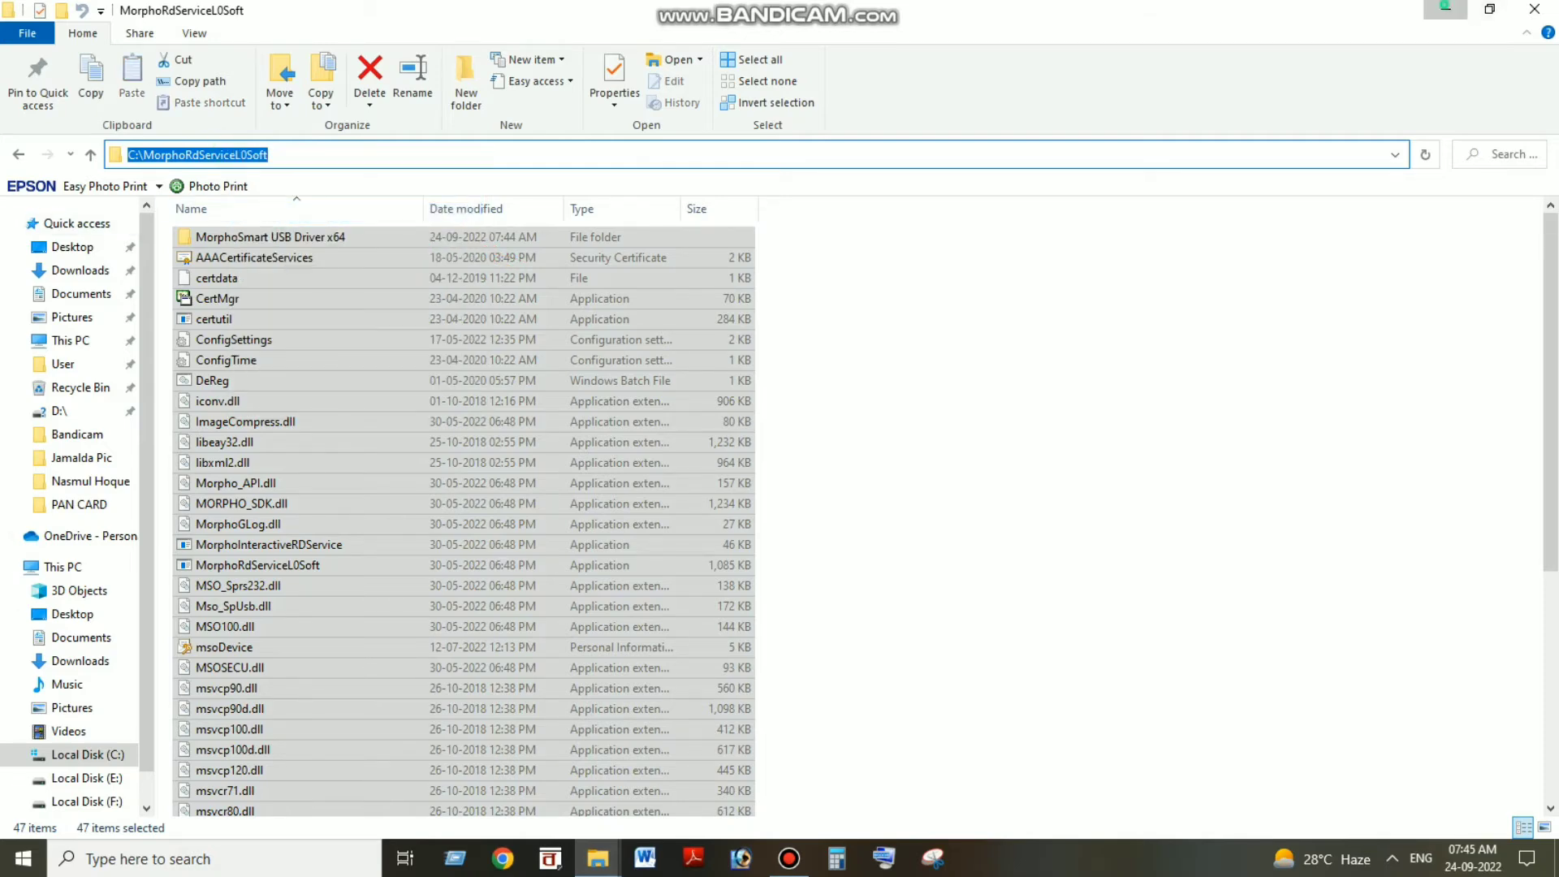
- Minimize the folder window, search in Control Panel, and open the environment variables for your account
left_click(1446, 10)
right_click(1007, 60)
left_click(1048, 119)
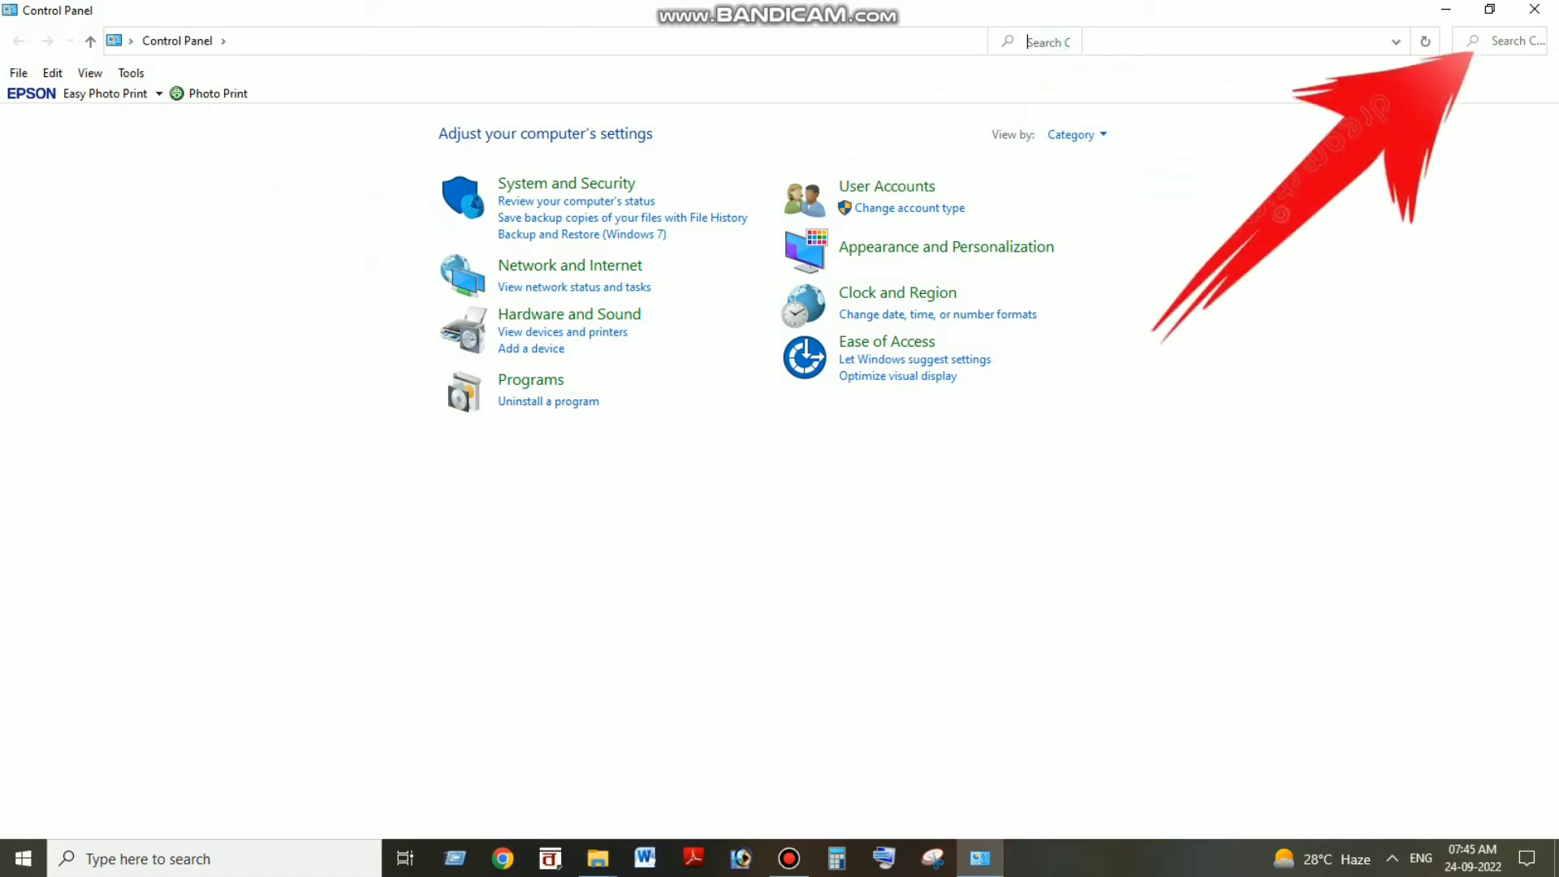
type("t")
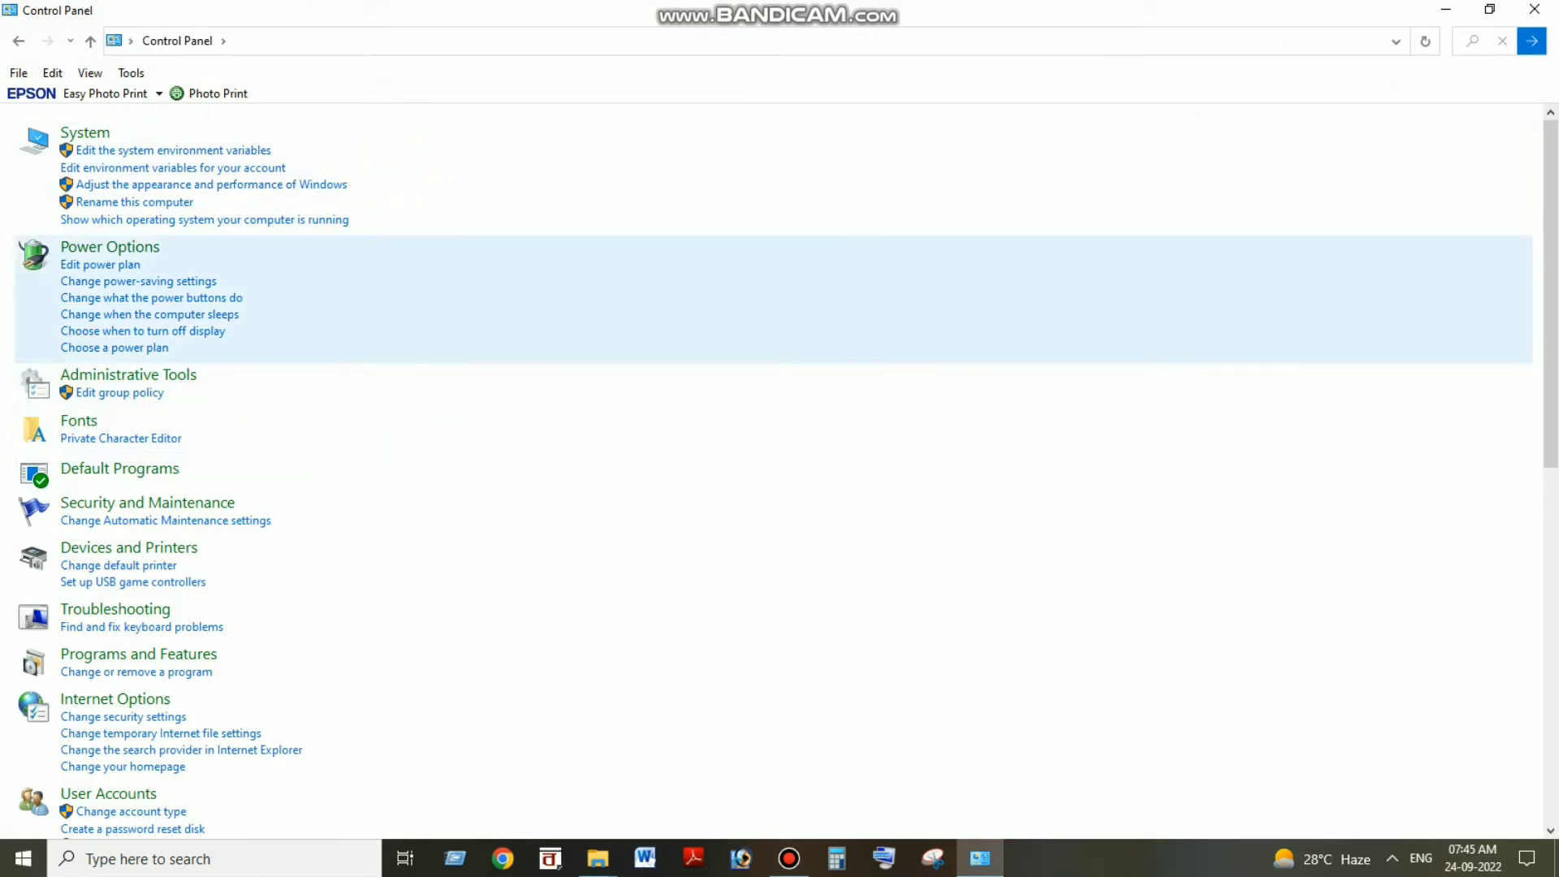
left_click(173, 168)
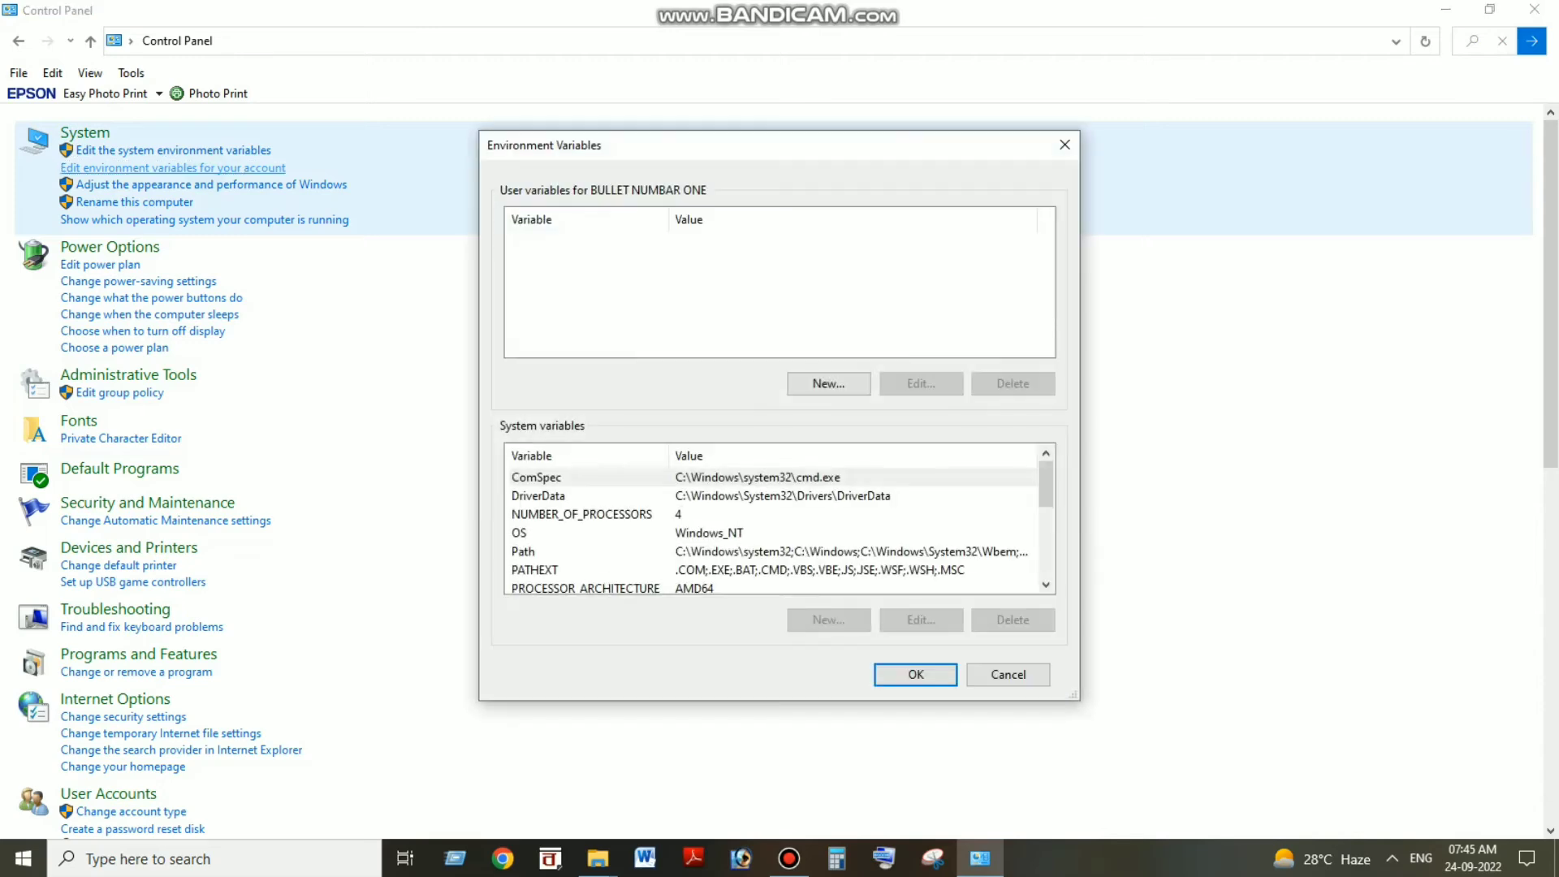
- Create a user variable named PATH with the copied value C:\MorphoRdServiceL0Soft and save the environment variables
left_click(828, 383)
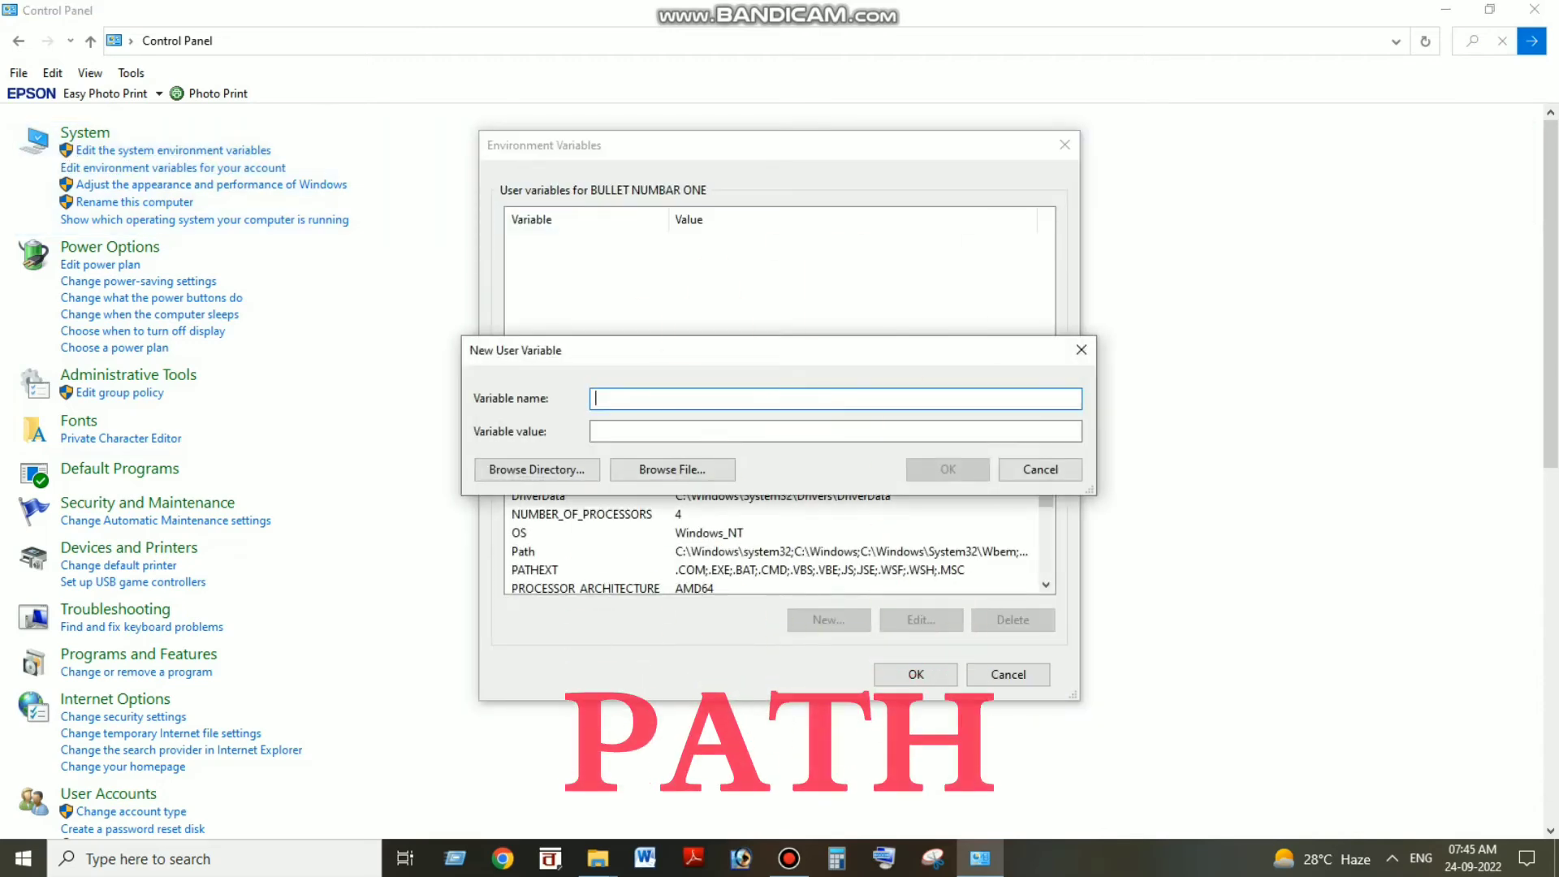
type("PATH")
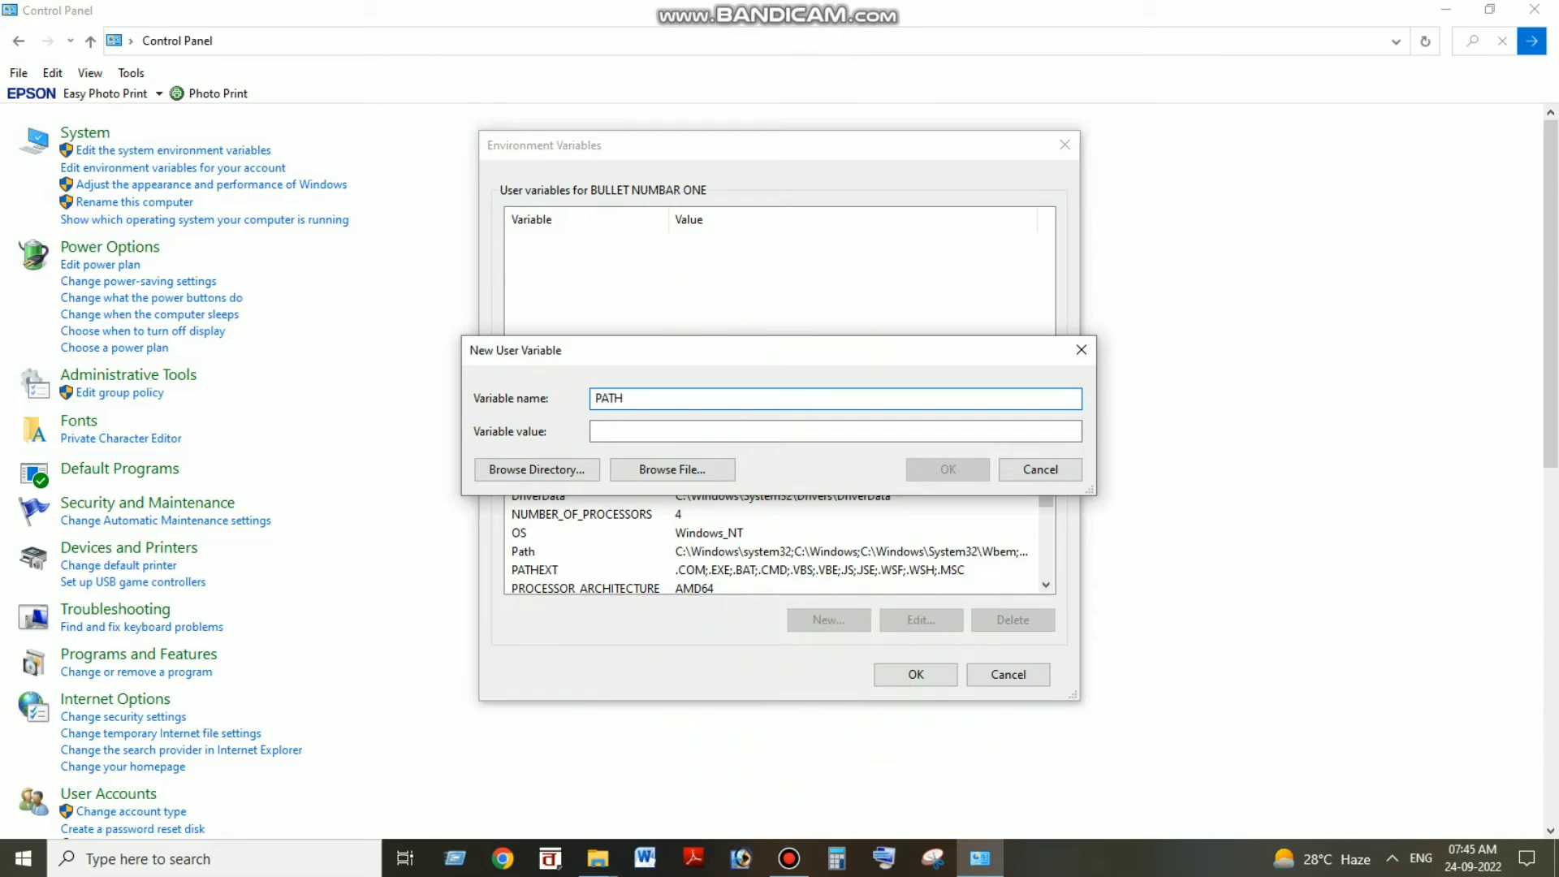
left_click(642, 431)
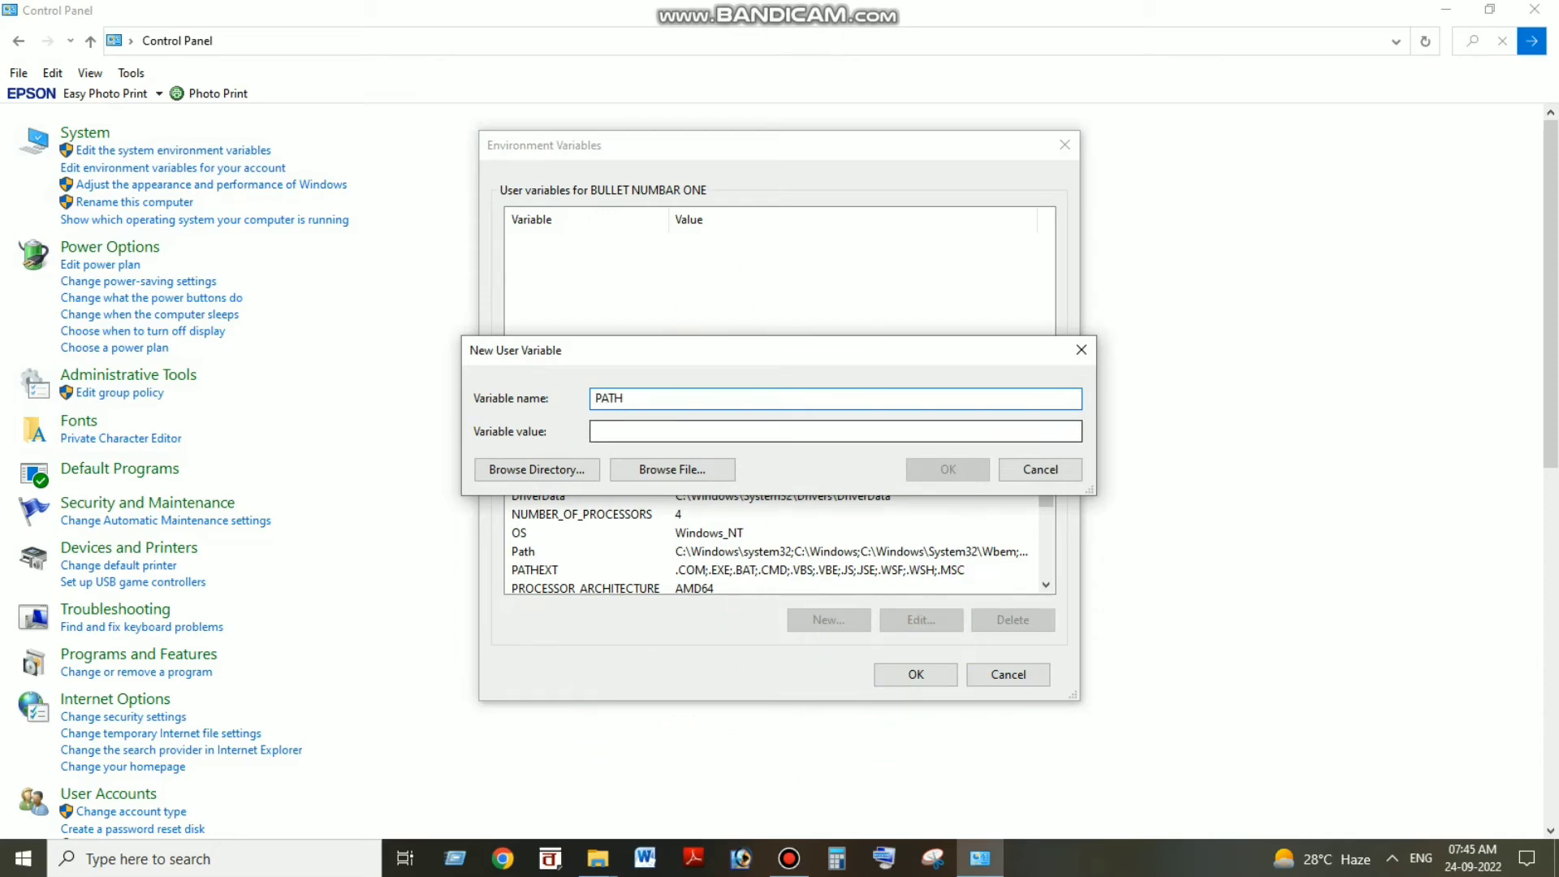
right_click(642, 431)
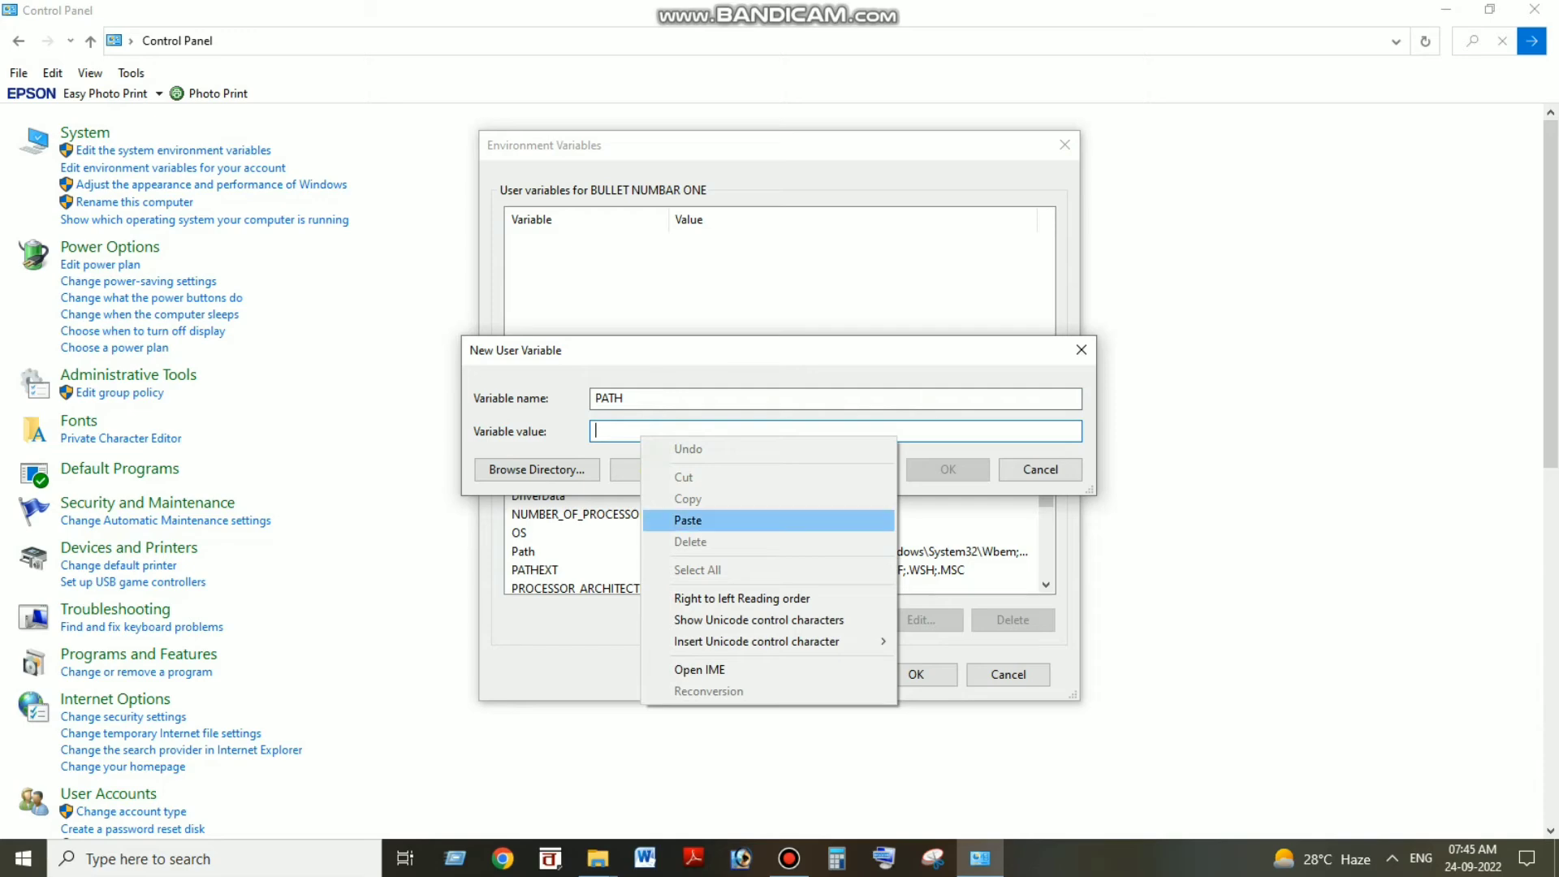
left_click(688, 520)
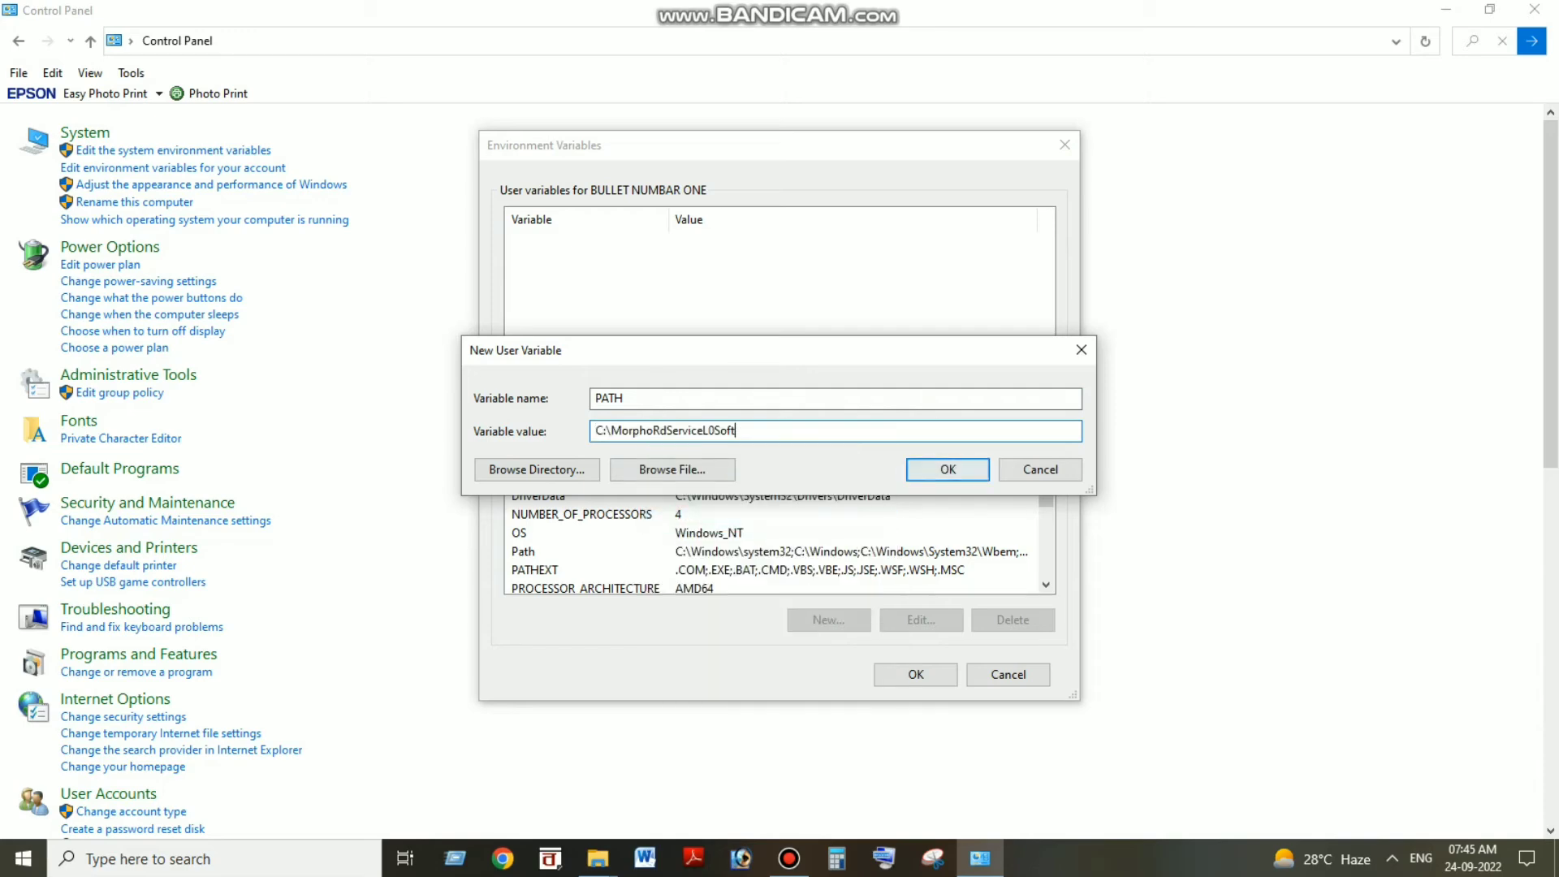
left_click(948, 470)
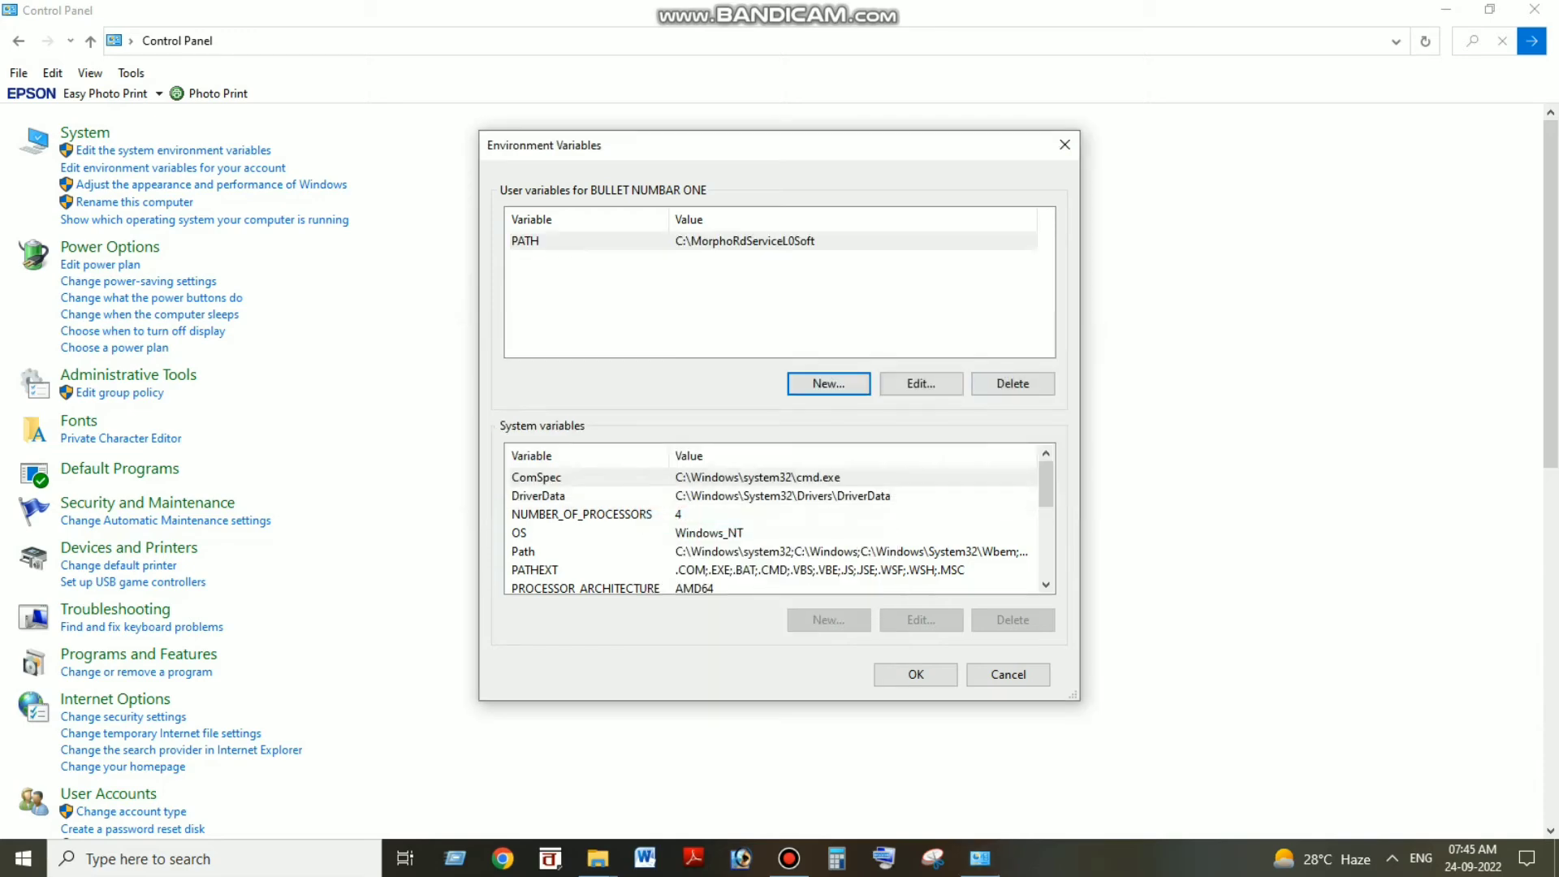
left_click(916, 674)
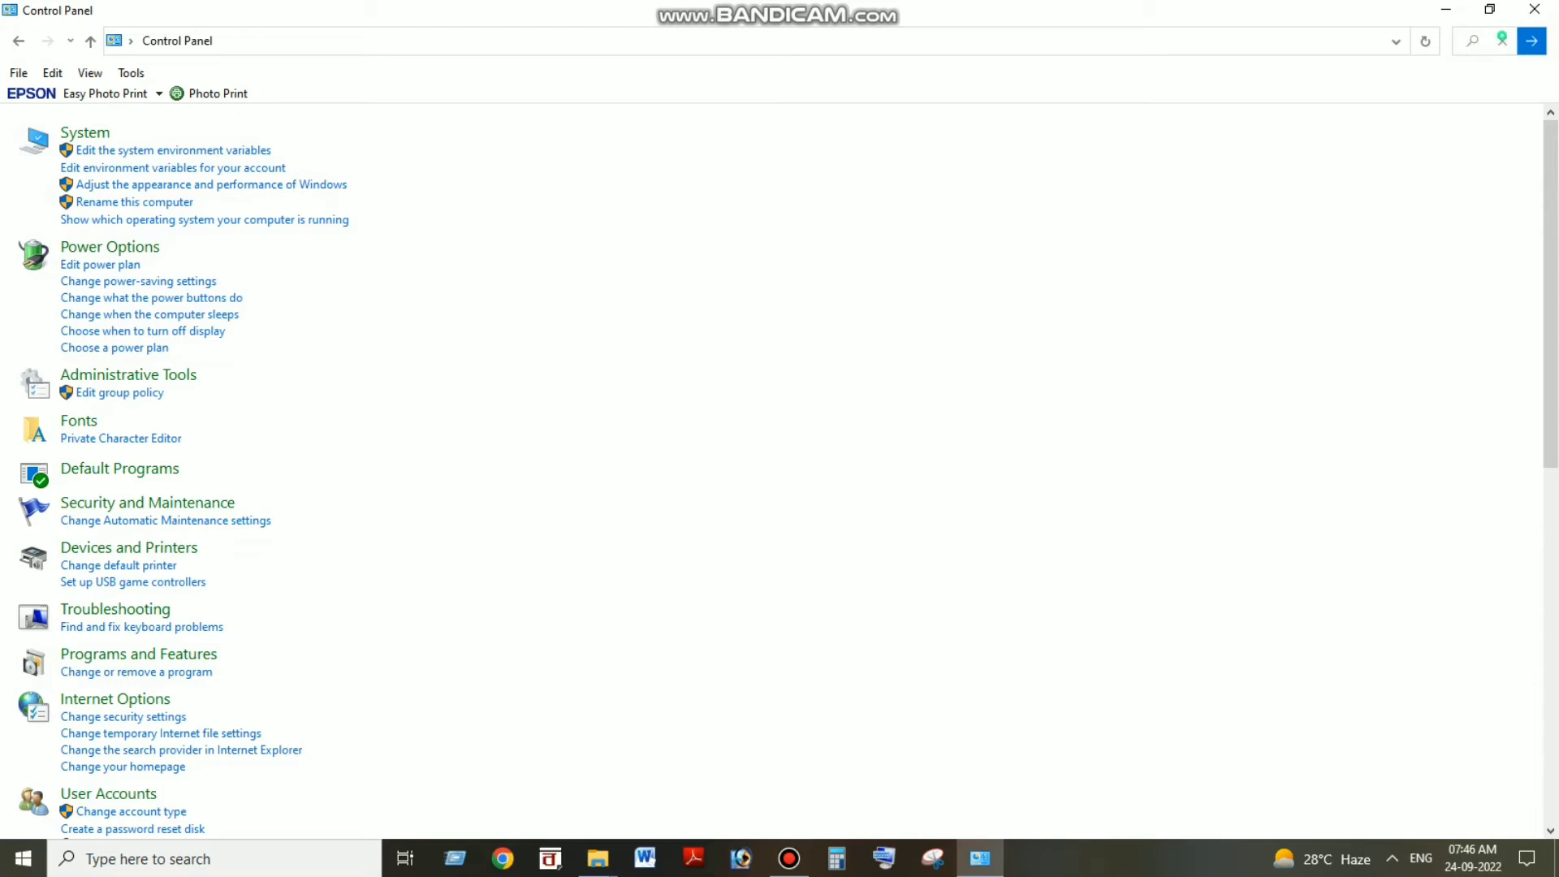
- Search Control Panel for TIME and open the Date and Time settings
left_click(1502, 41)
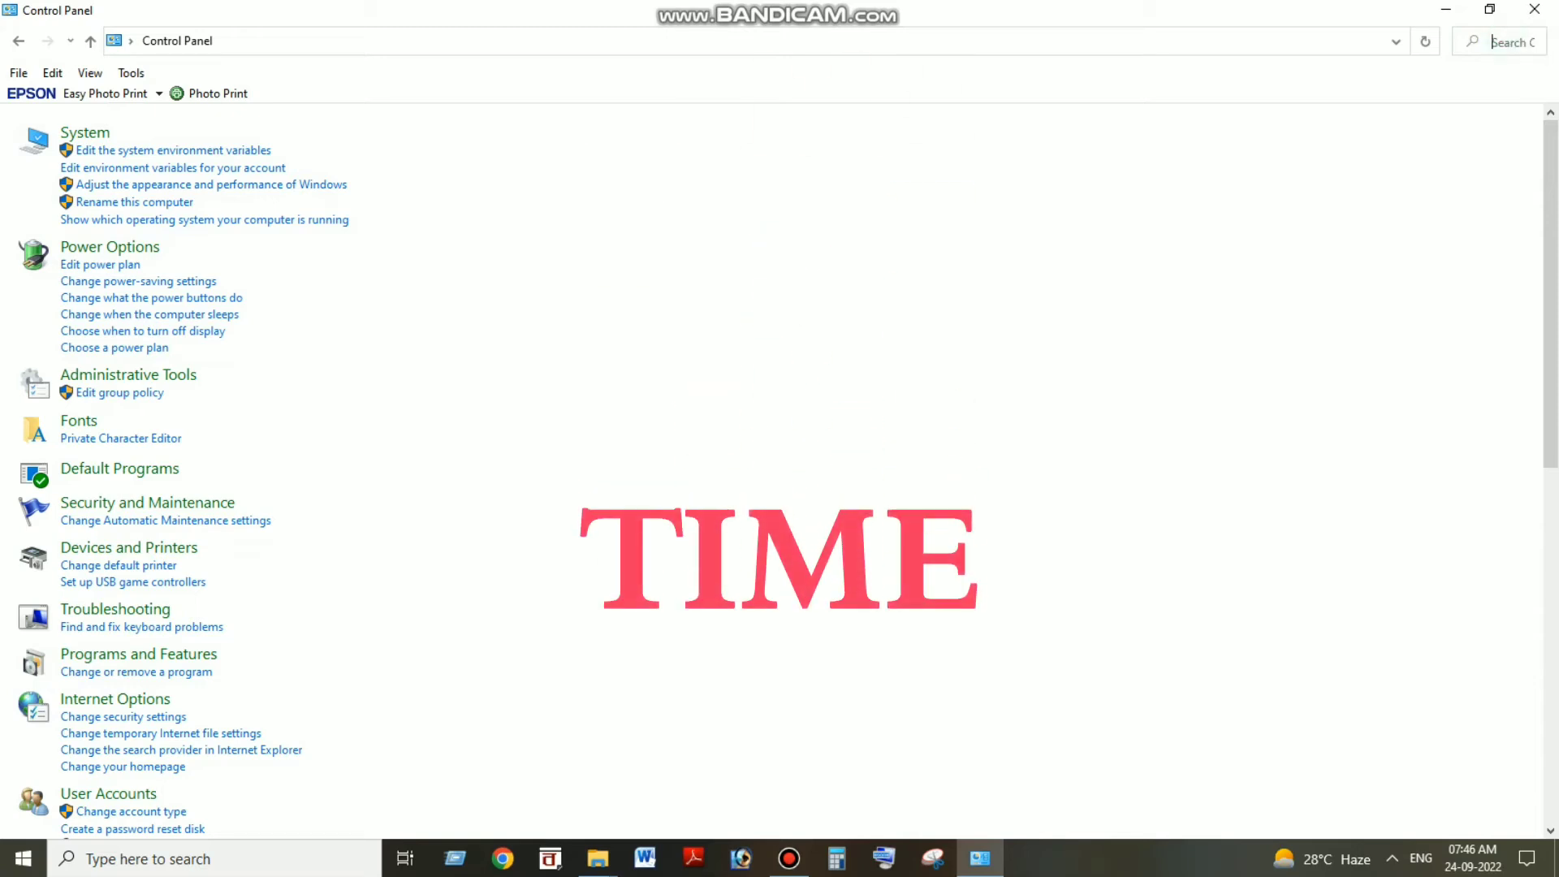
type("TME")
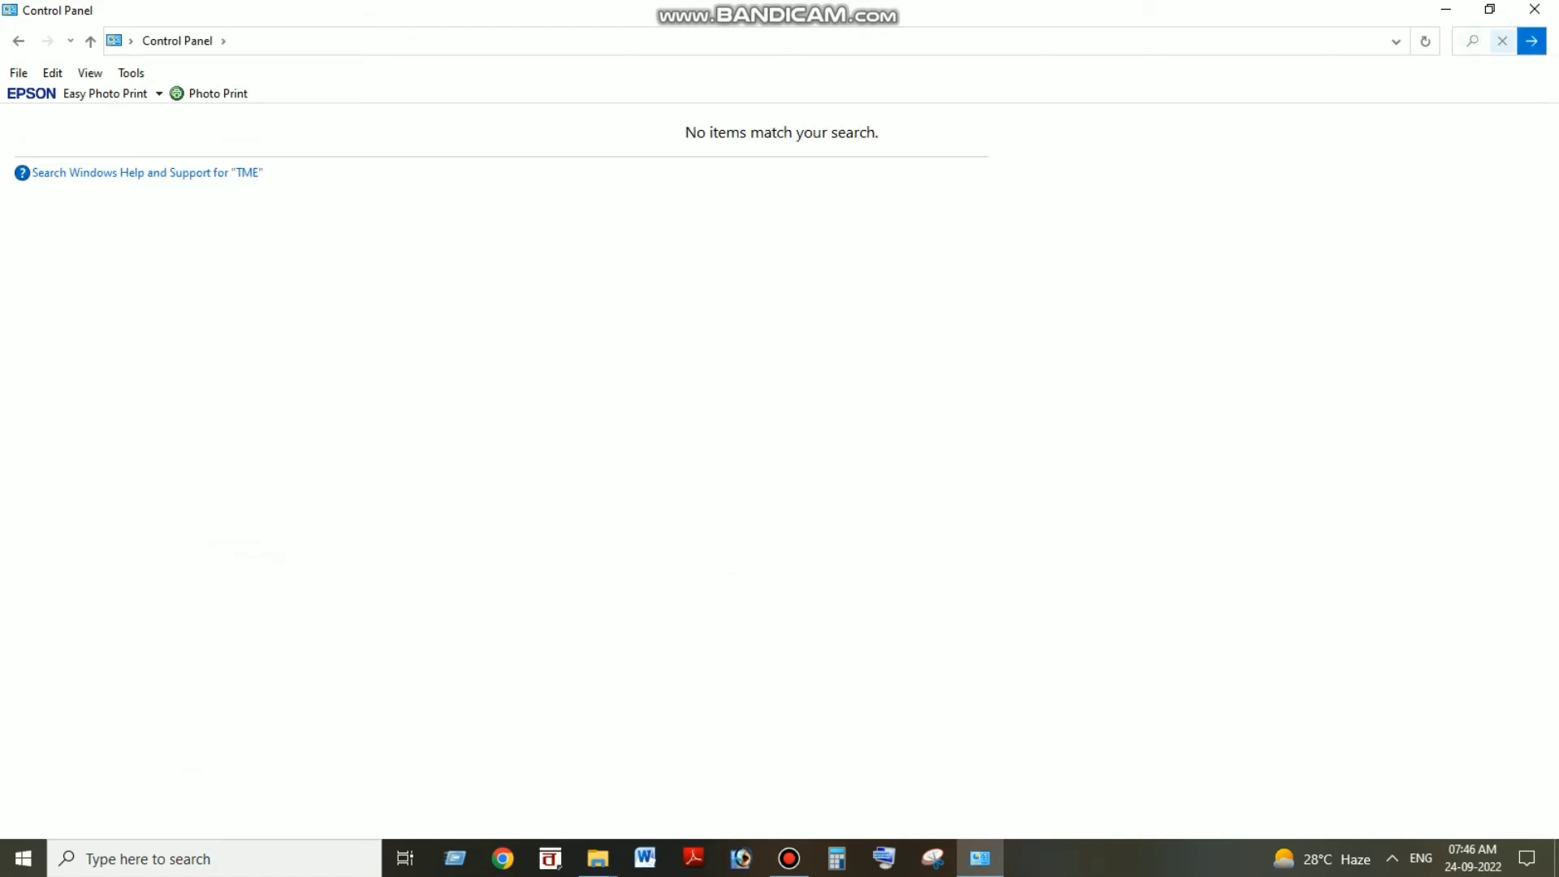
left_click(1502, 41)
type("T")
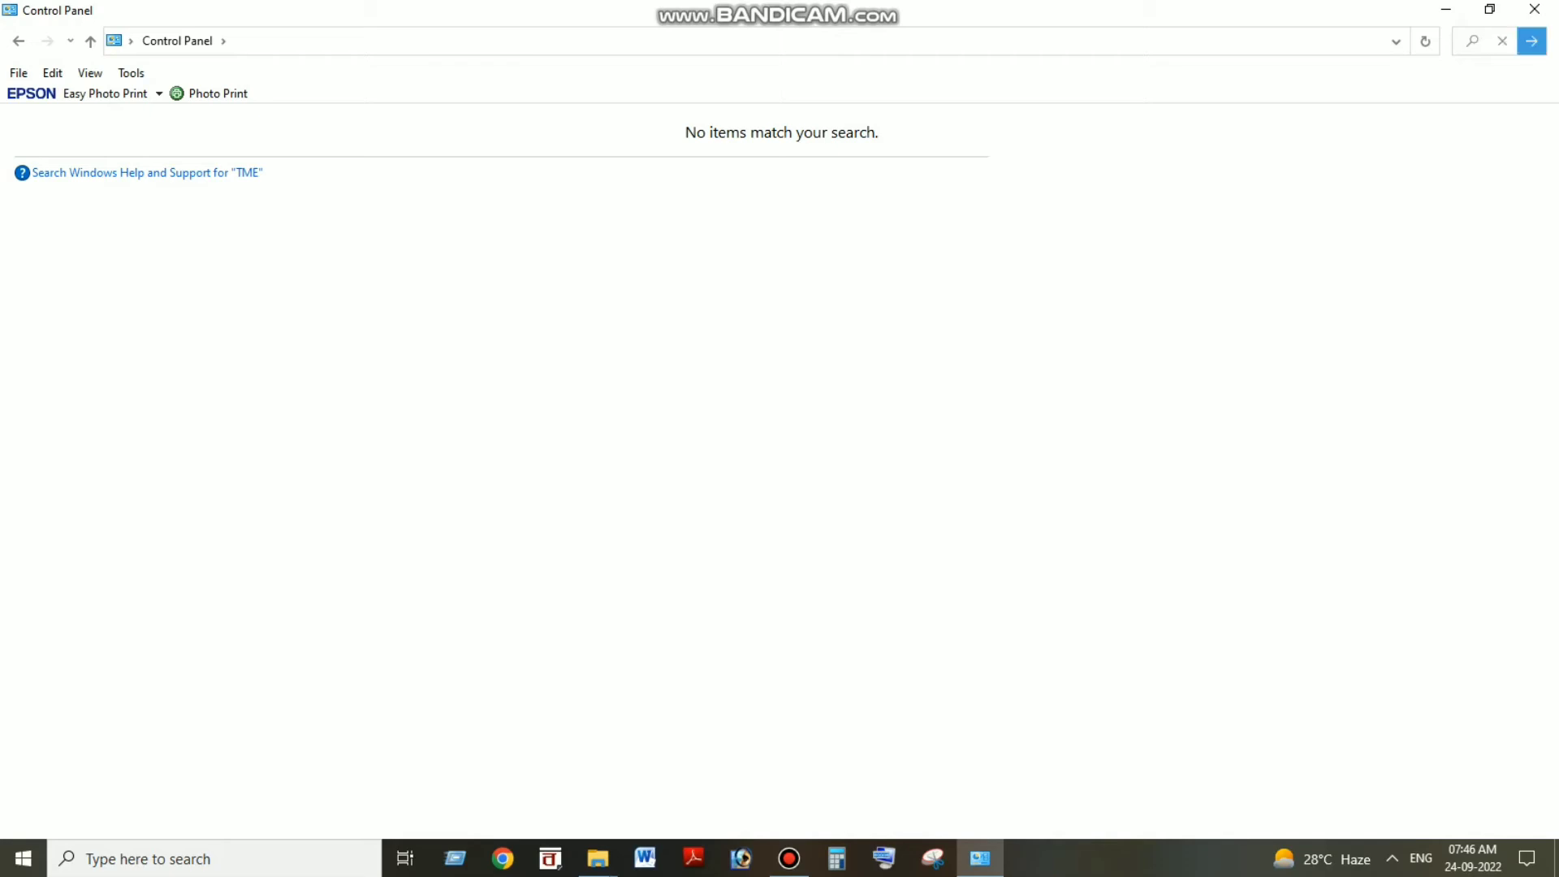
type("IME")
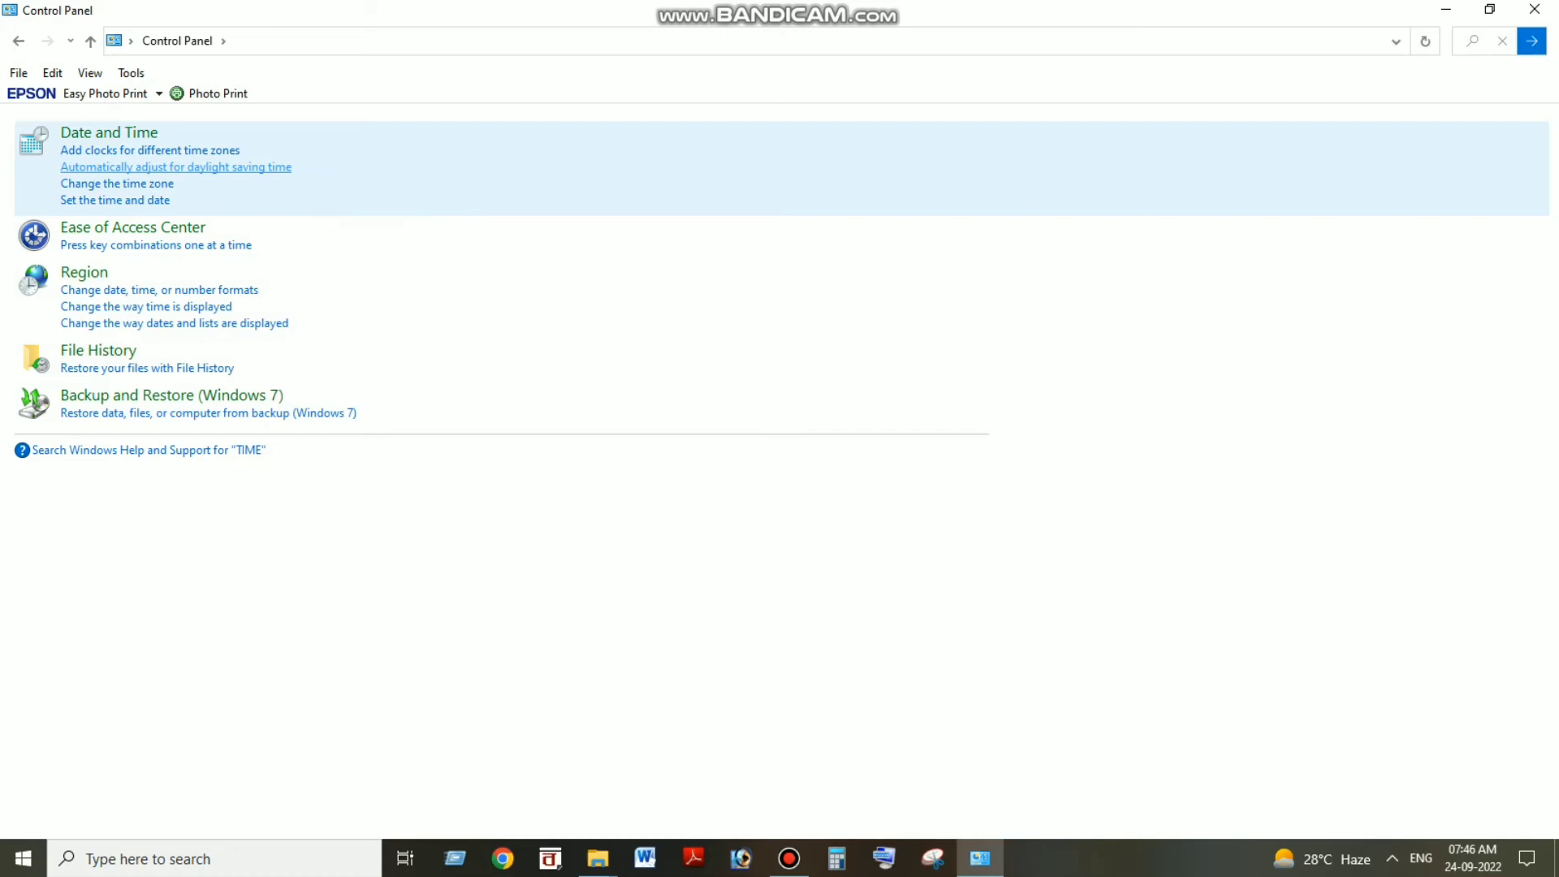
left_click(175, 167)
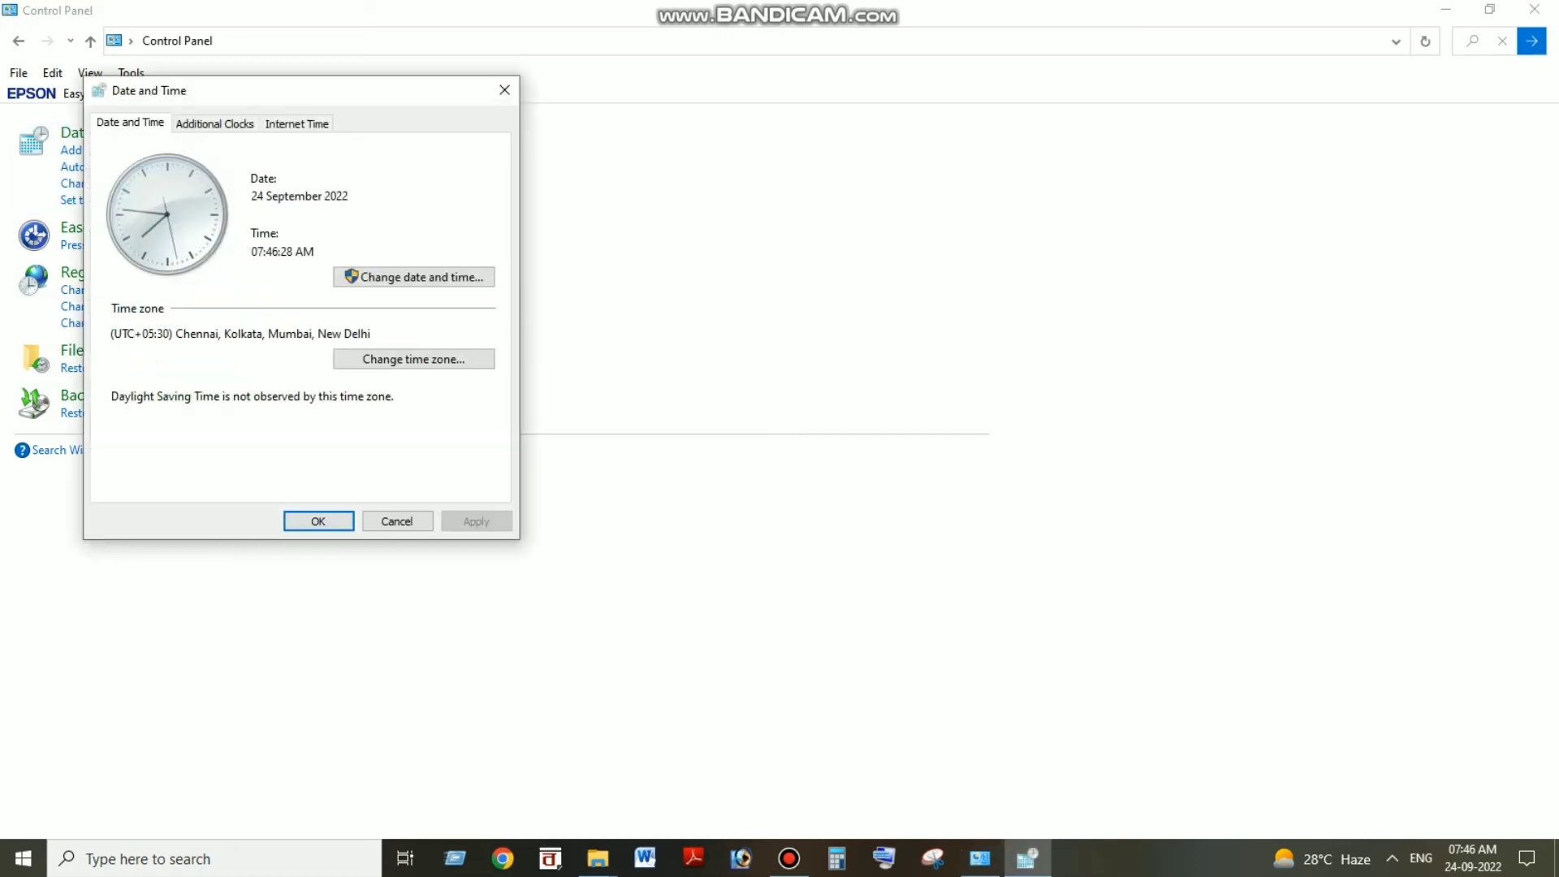
- Synchronize the clock with the Internet time server time.windows.com, confirm the time settings, and close Control Panel
left_click(294, 123)
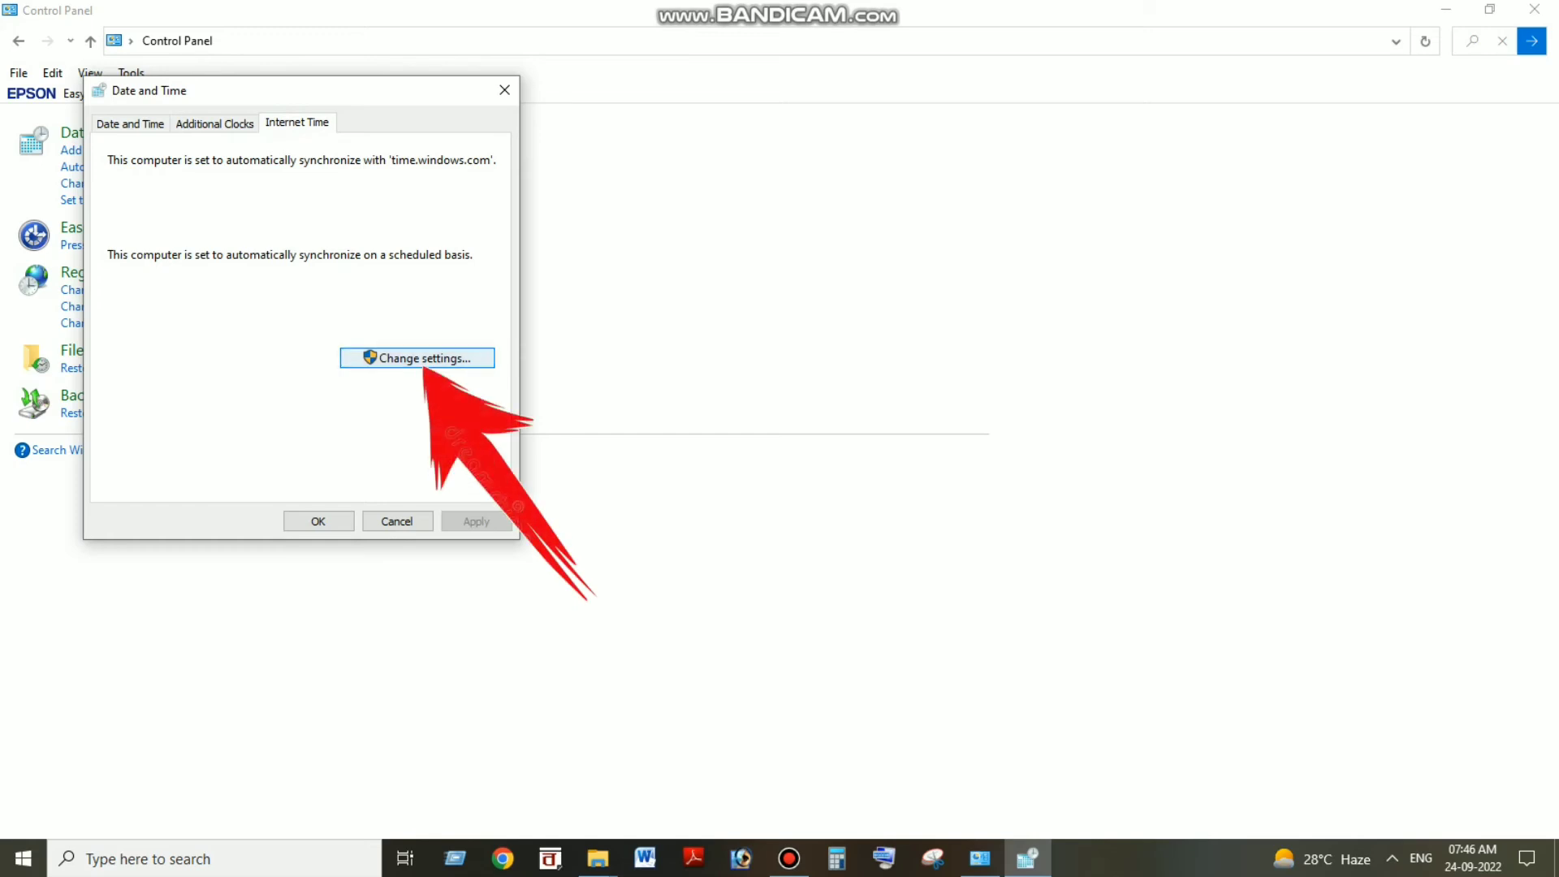
left_click(423, 361)
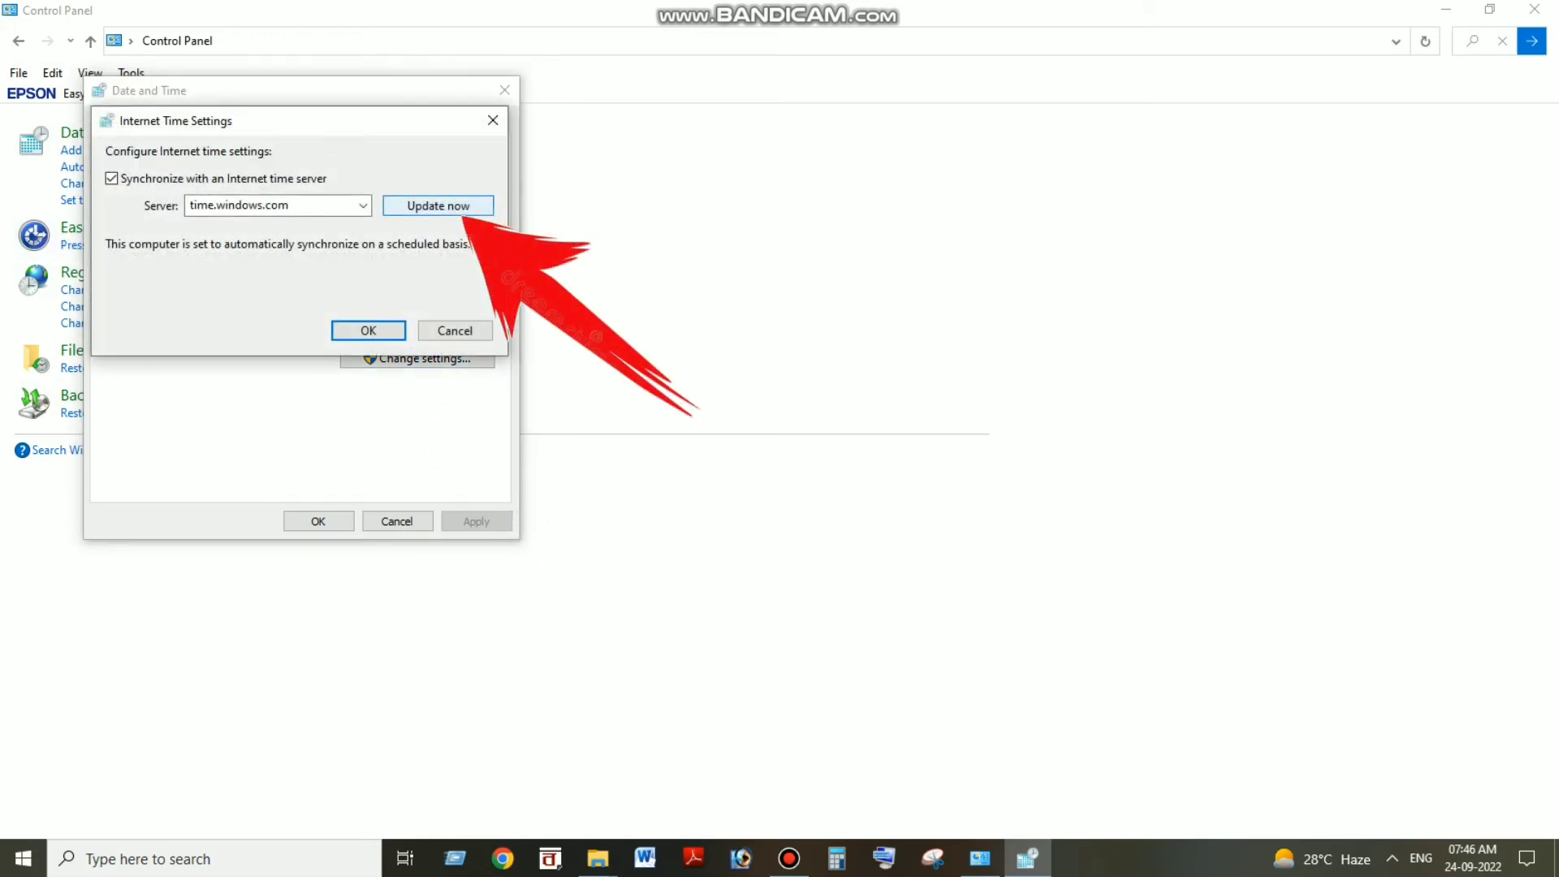
left_click(450, 208)
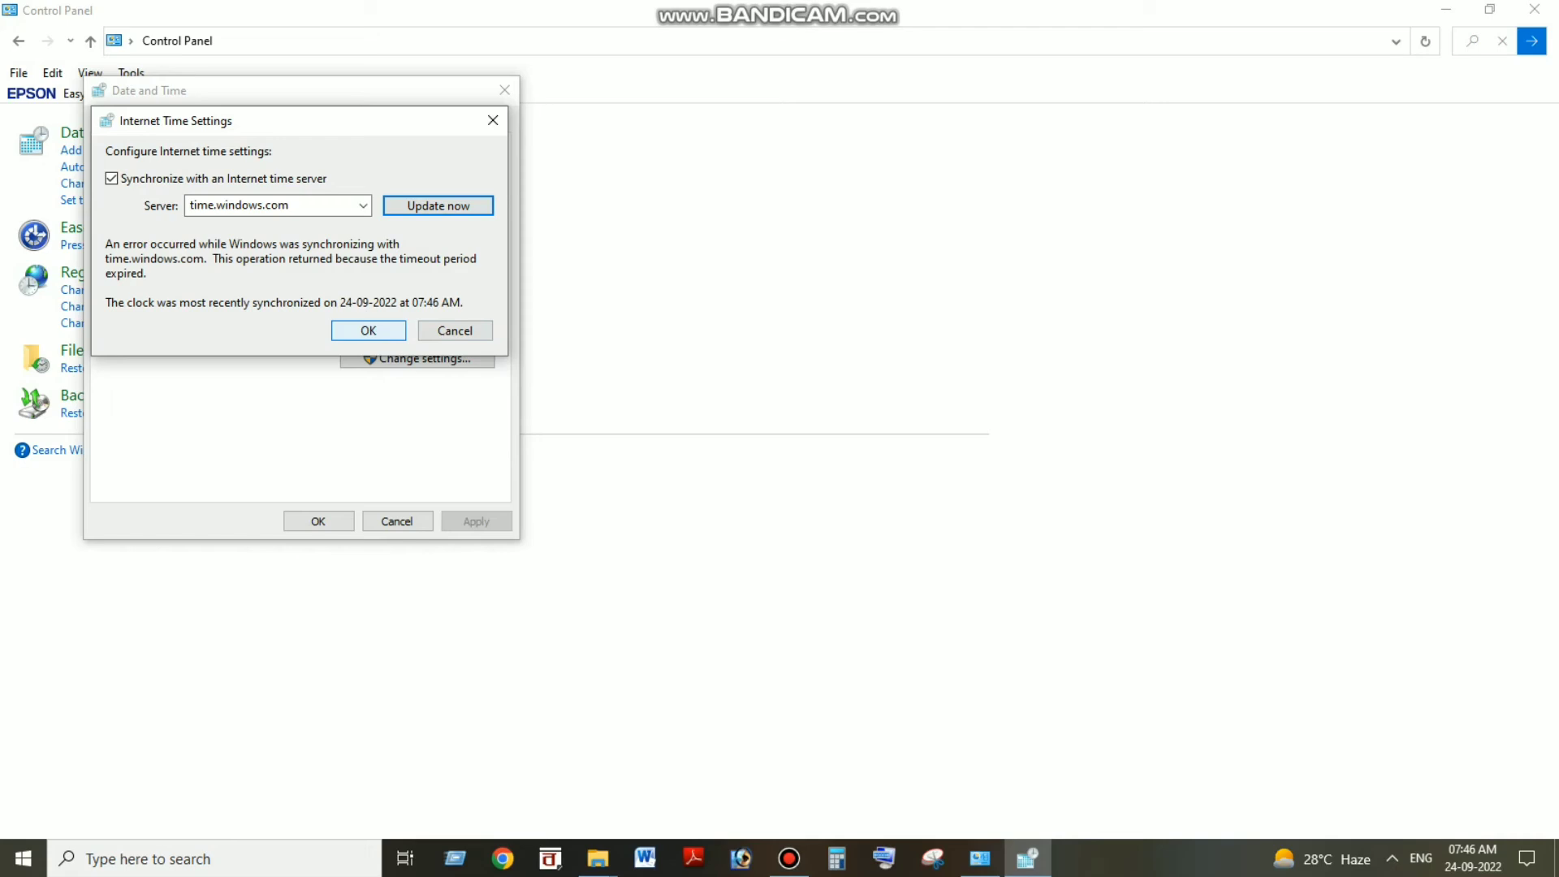
left_click(368, 330)
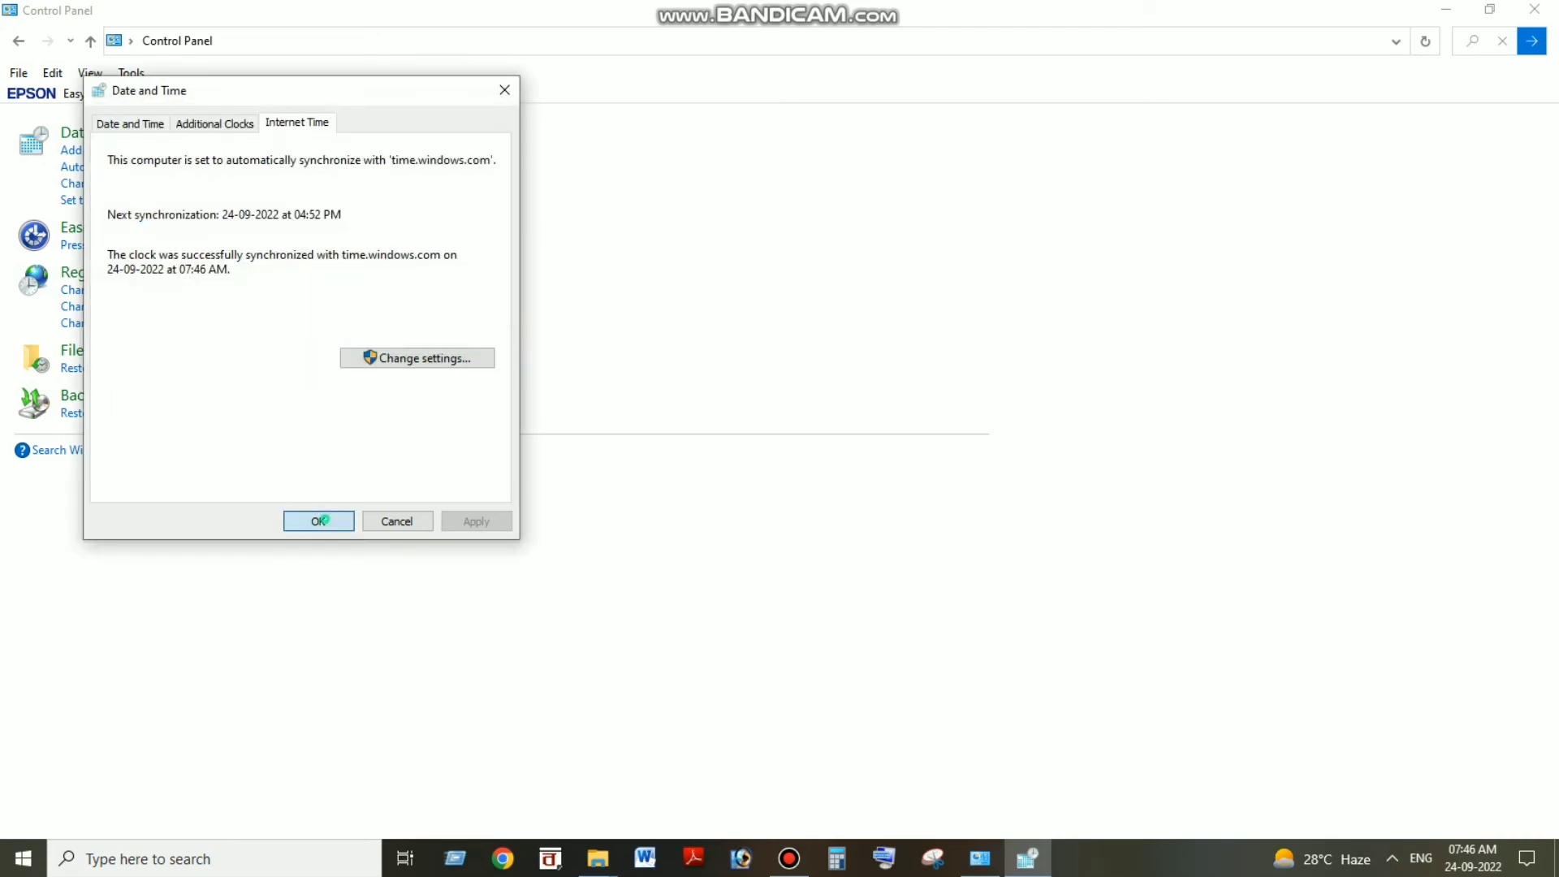
left_click(318, 520)
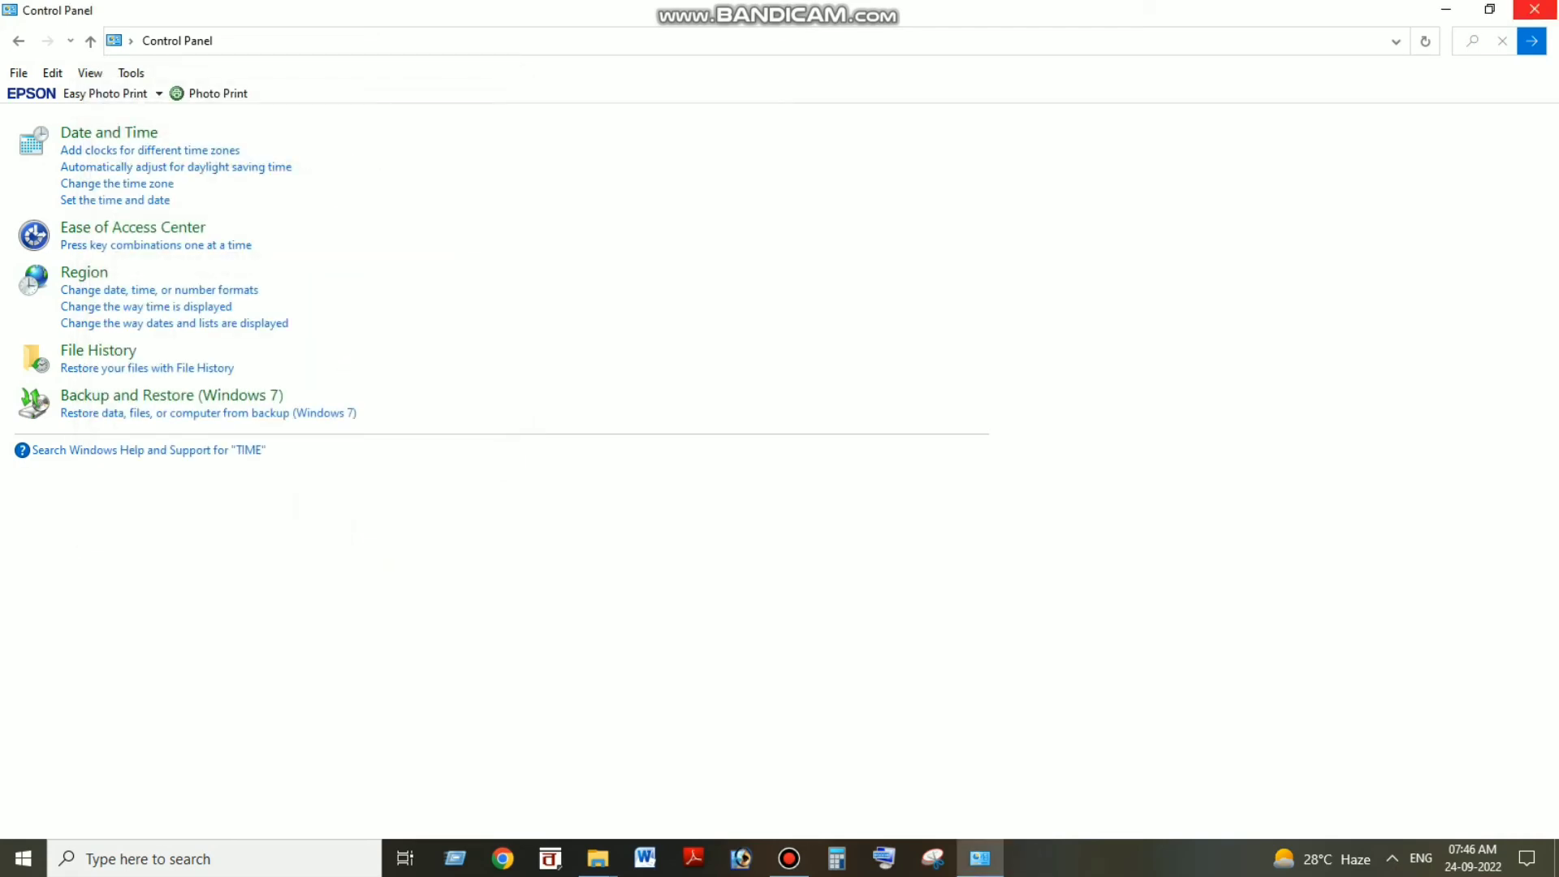
left_click(1534, 8)
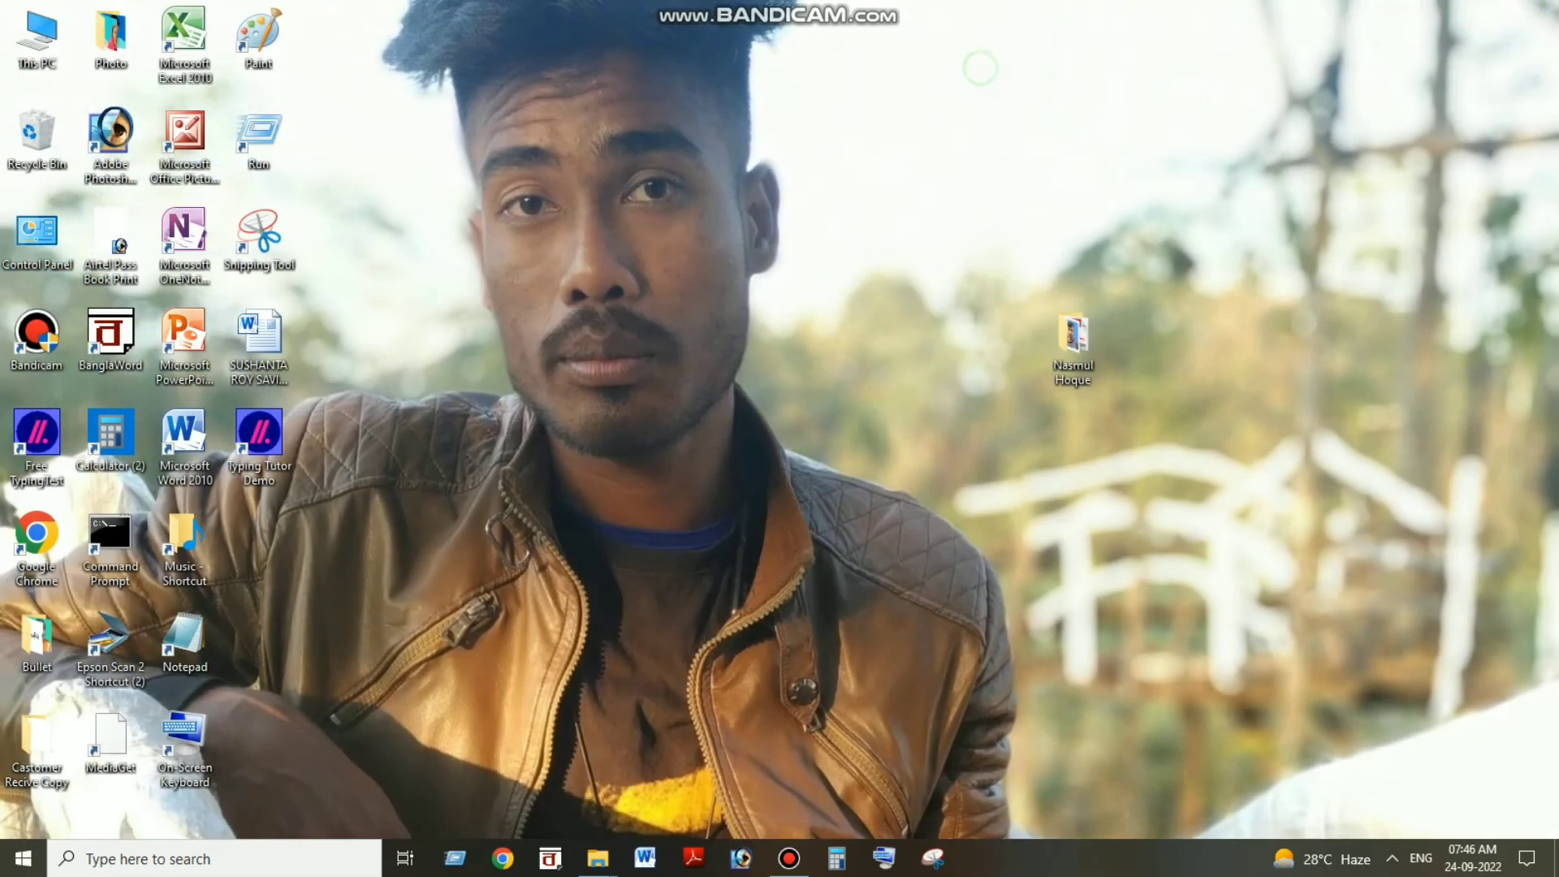
right_click(981, 68)
left_click(1034, 125)
right_click(883, 112)
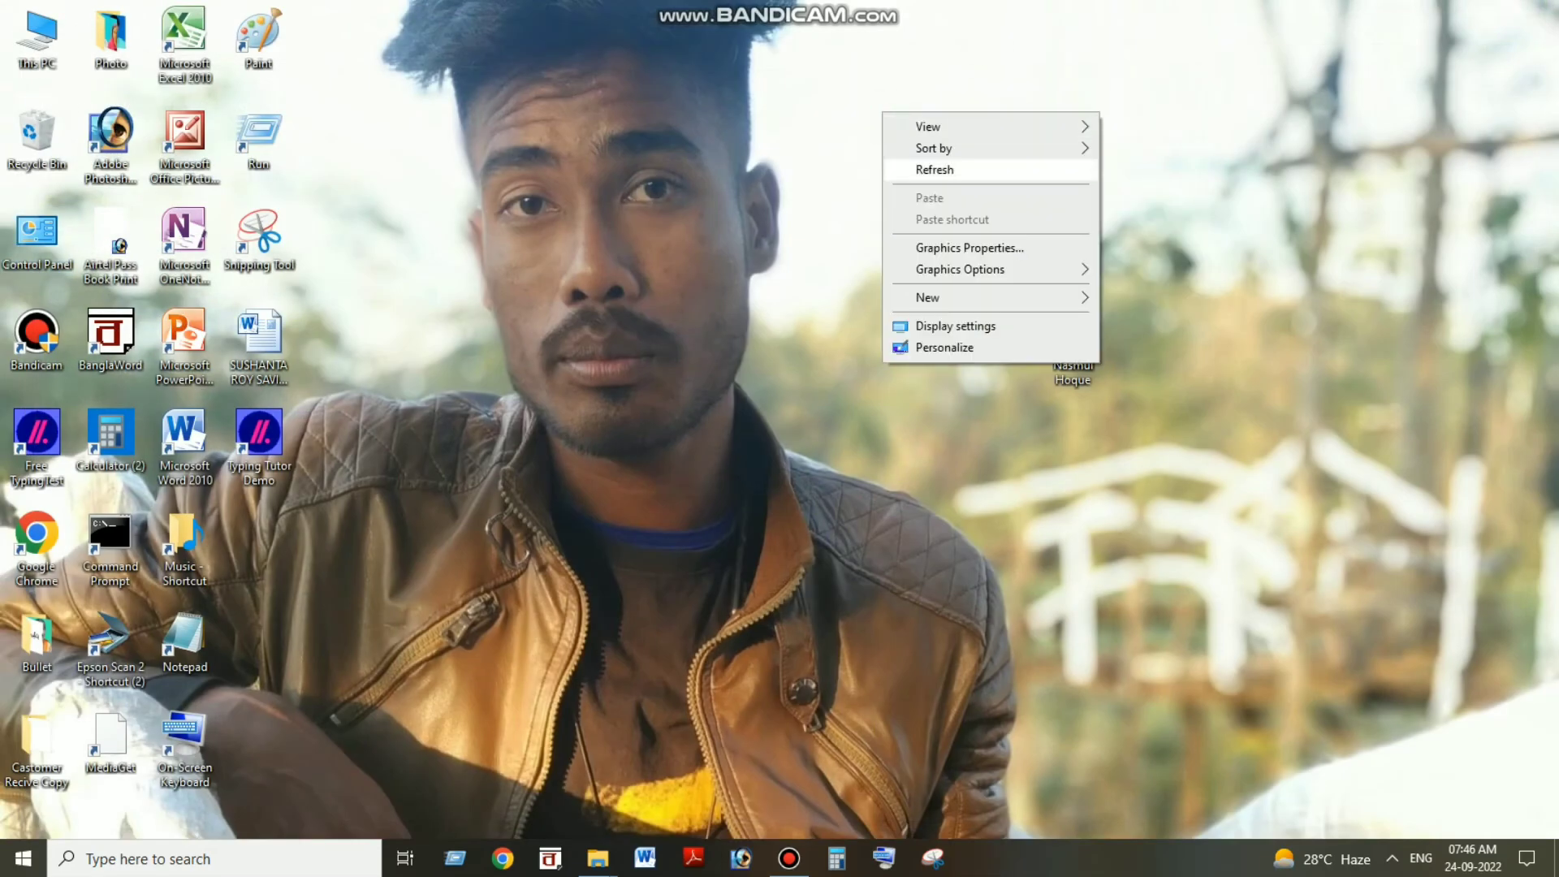
left_click(934, 169)
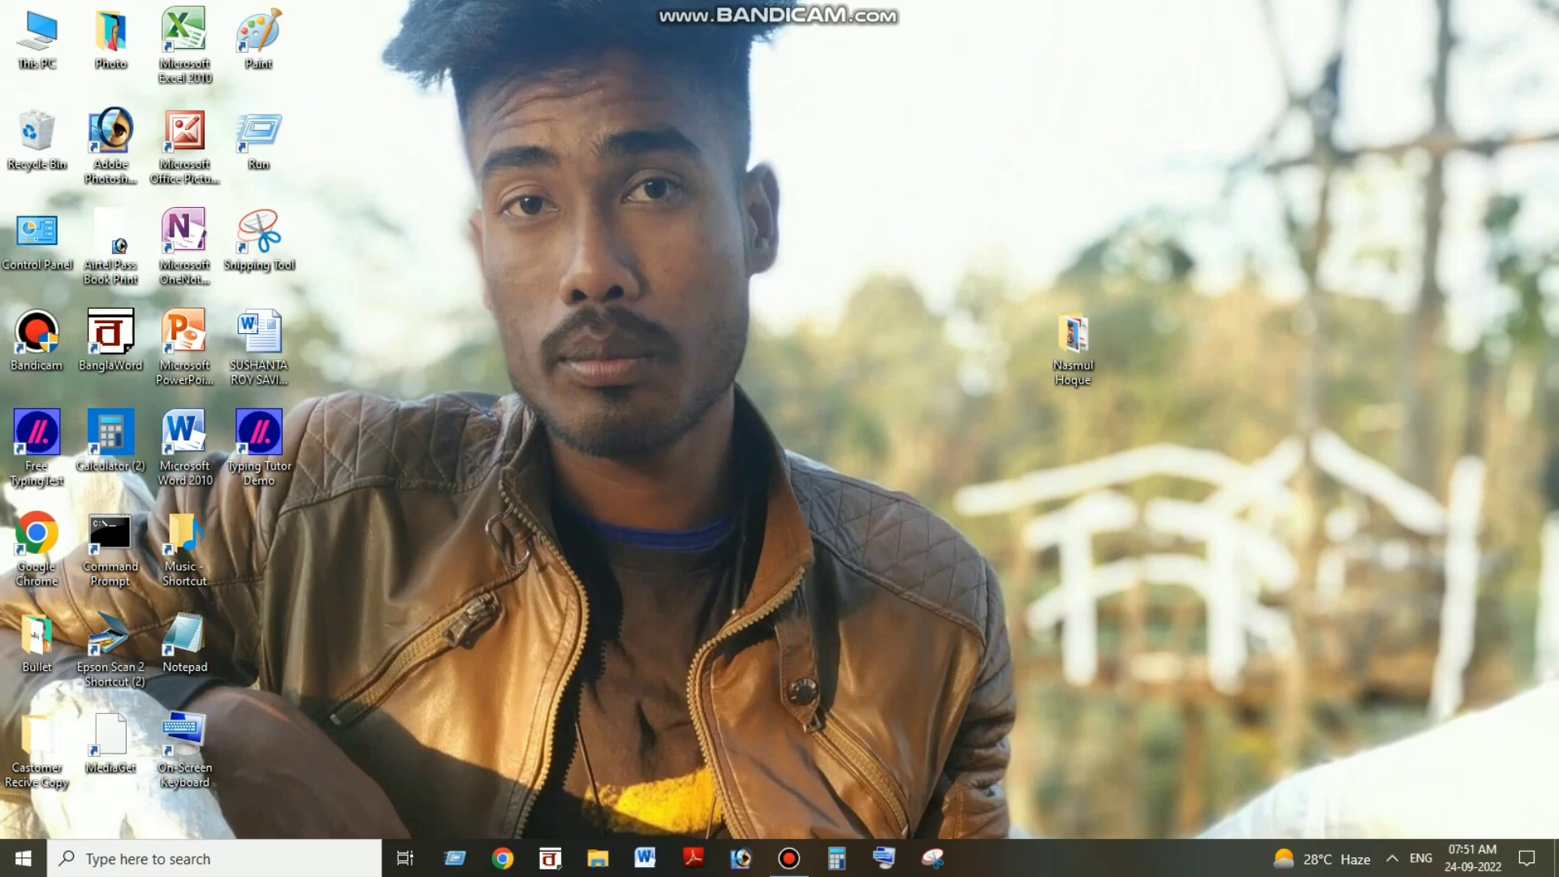
- Refresh the desktop and acknowledge the Morpho RD Telemetry Result dialog
right_click(1042, 158)
left_click(1124, 206)
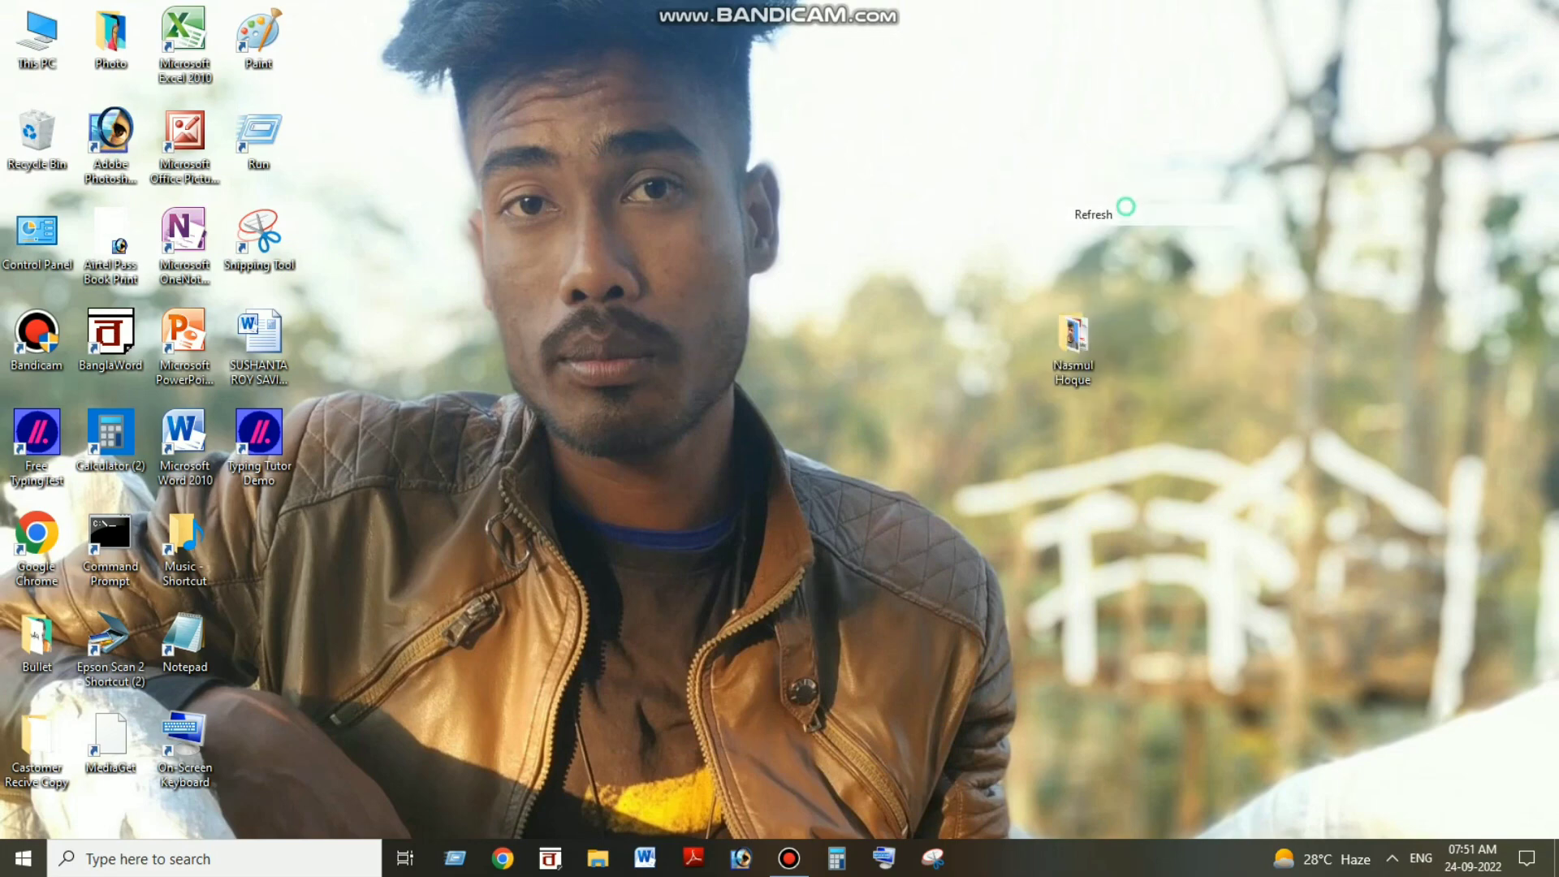
right_click(1055, 200)
left_click(1108, 254)
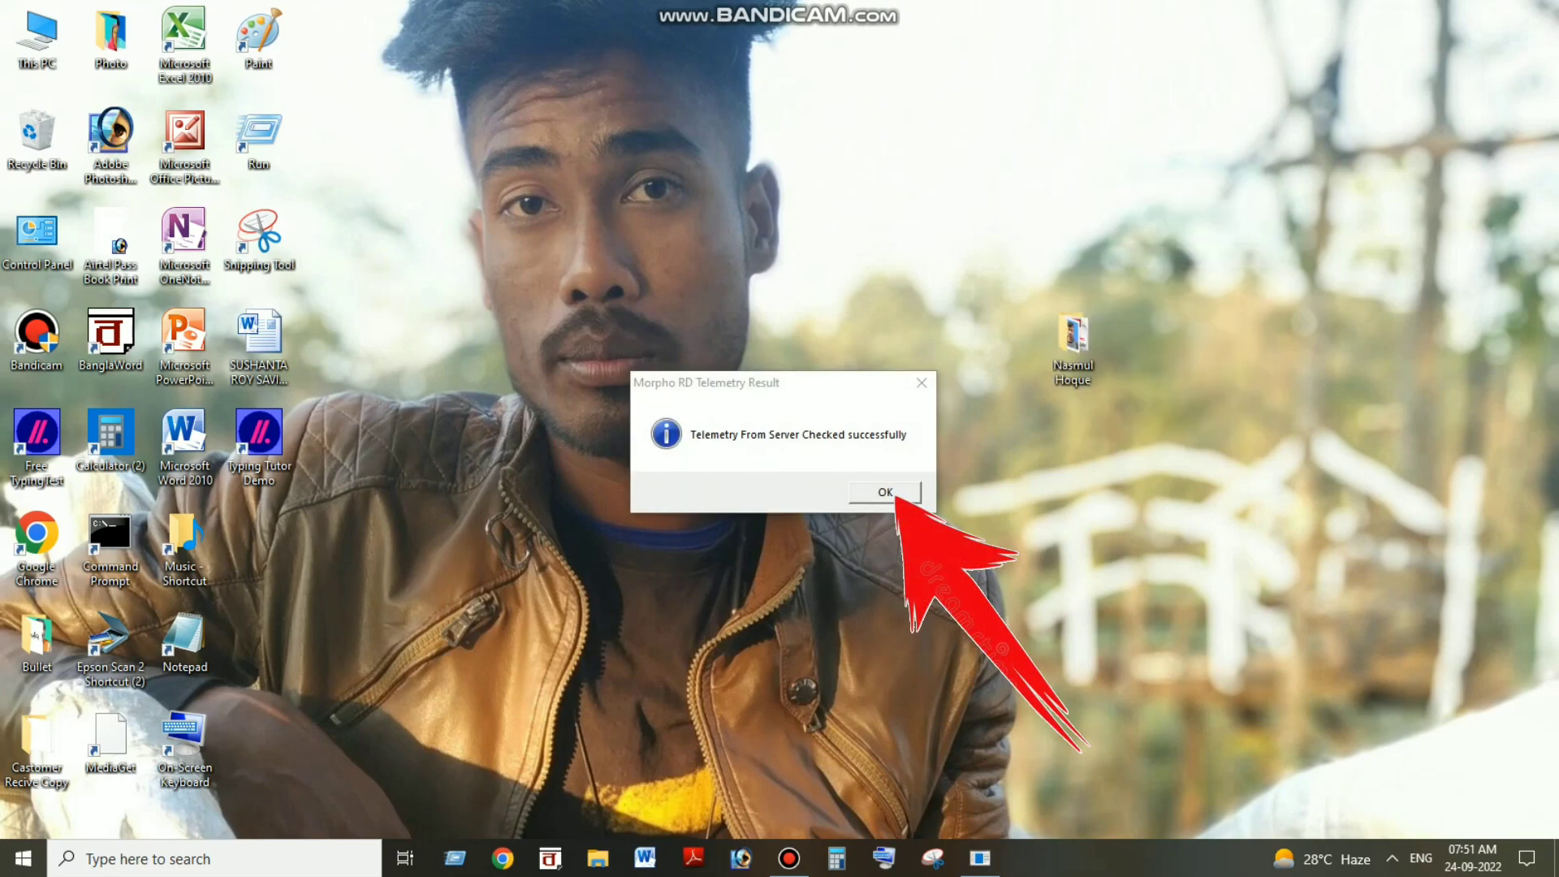
left_click(892, 493)
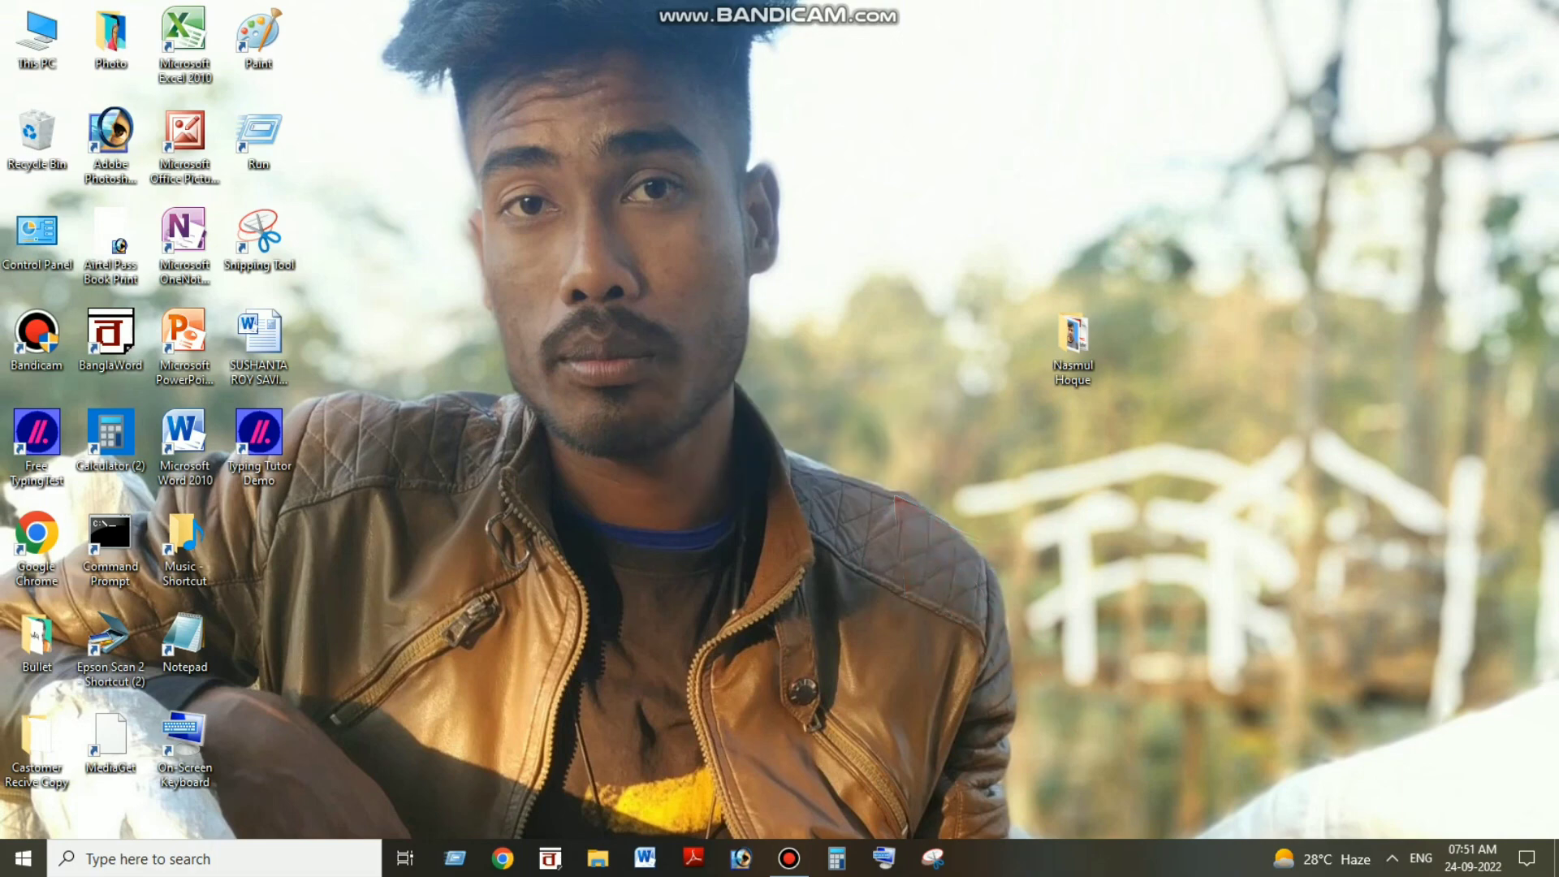
right_click(804, 428)
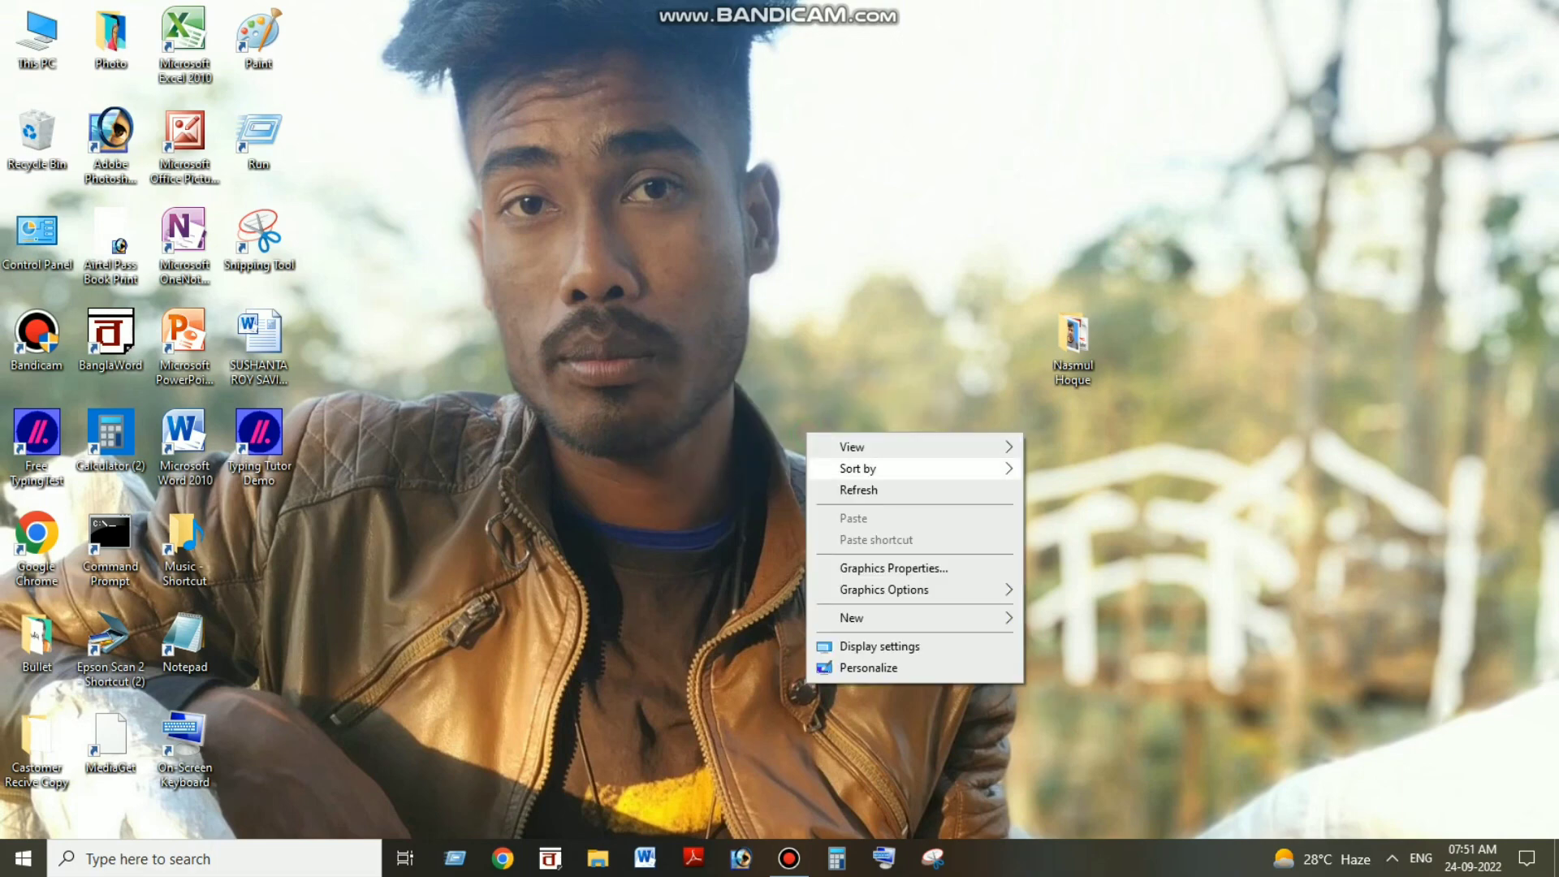
left_click(836, 487)
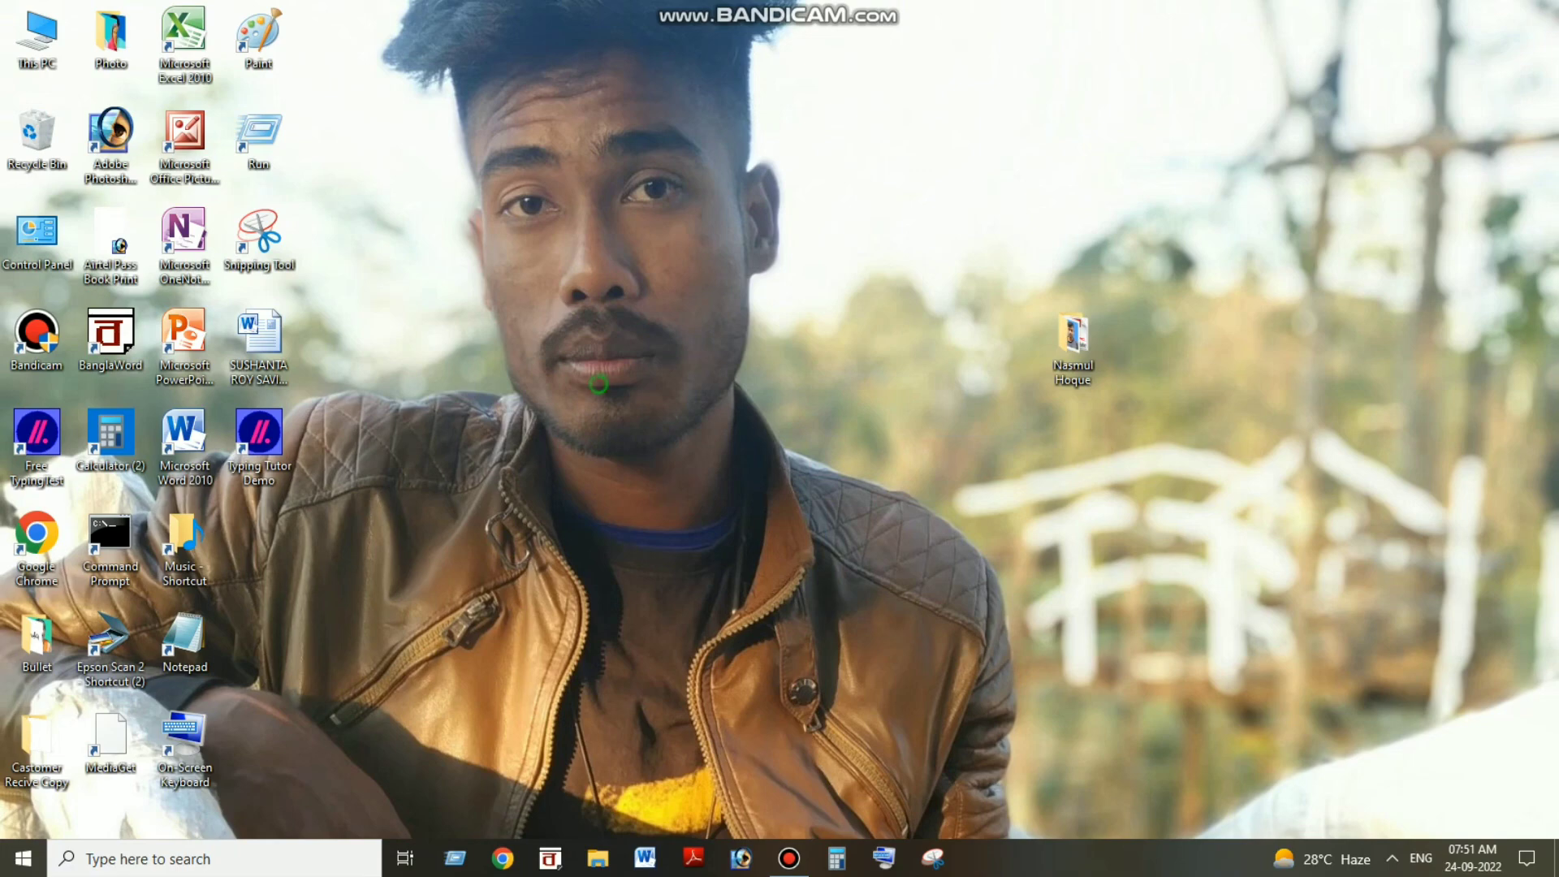
right_click(593, 381)
left_click(650, 437)
right_click(622, 227)
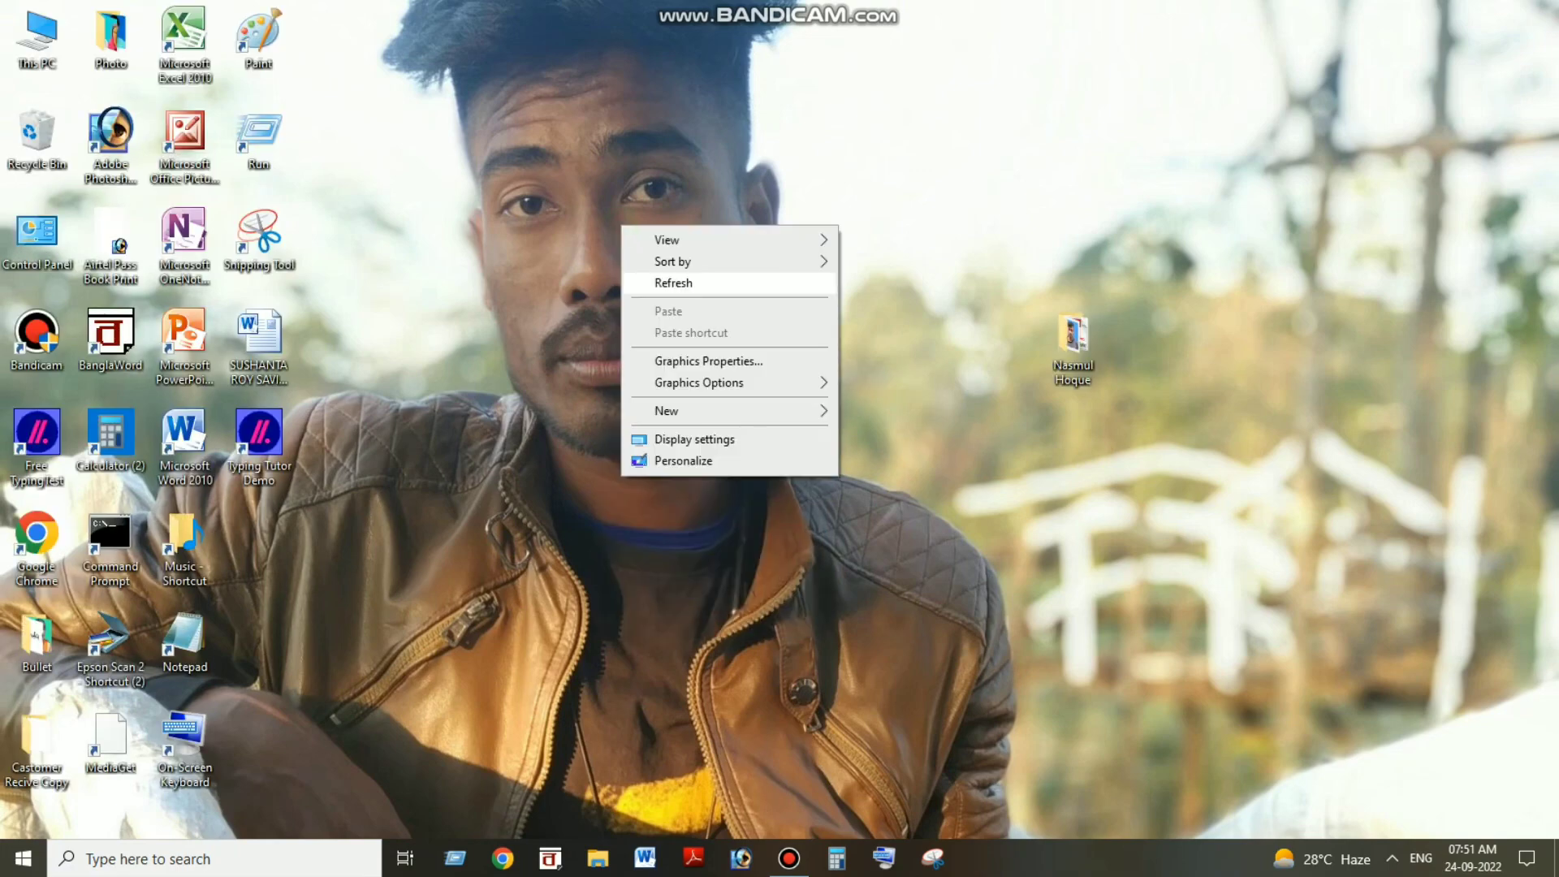
left_click(673, 283)
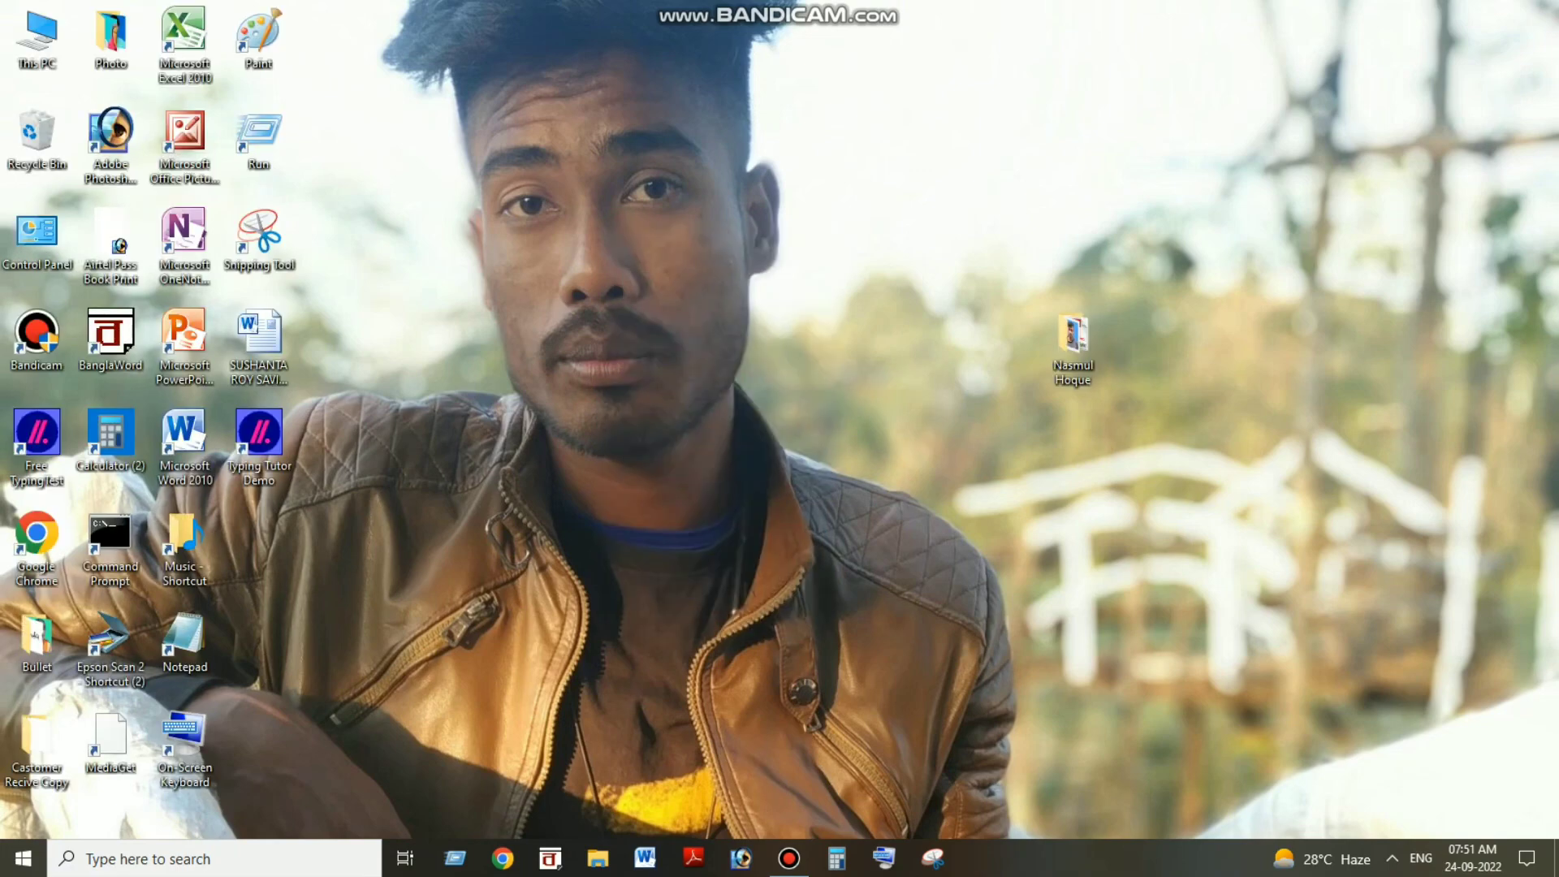